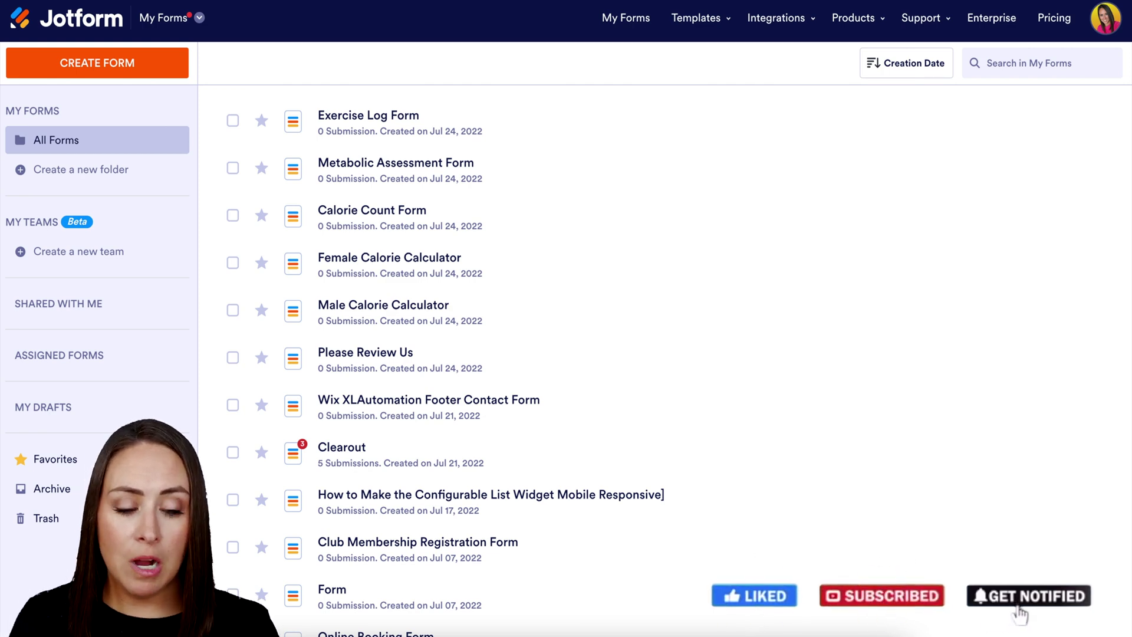
# - Switch from the forms list to My Apps and start creating a new app
pyautogui.click(167, 20)
pyautogui.click(261, 196)
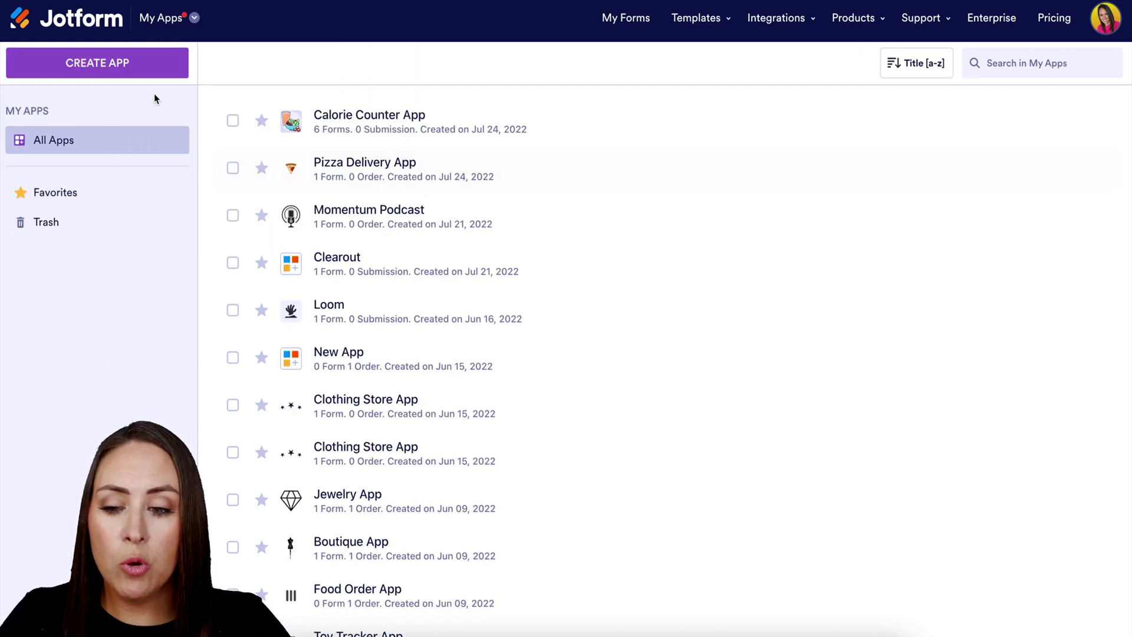
pyautogui.click(132, 67)
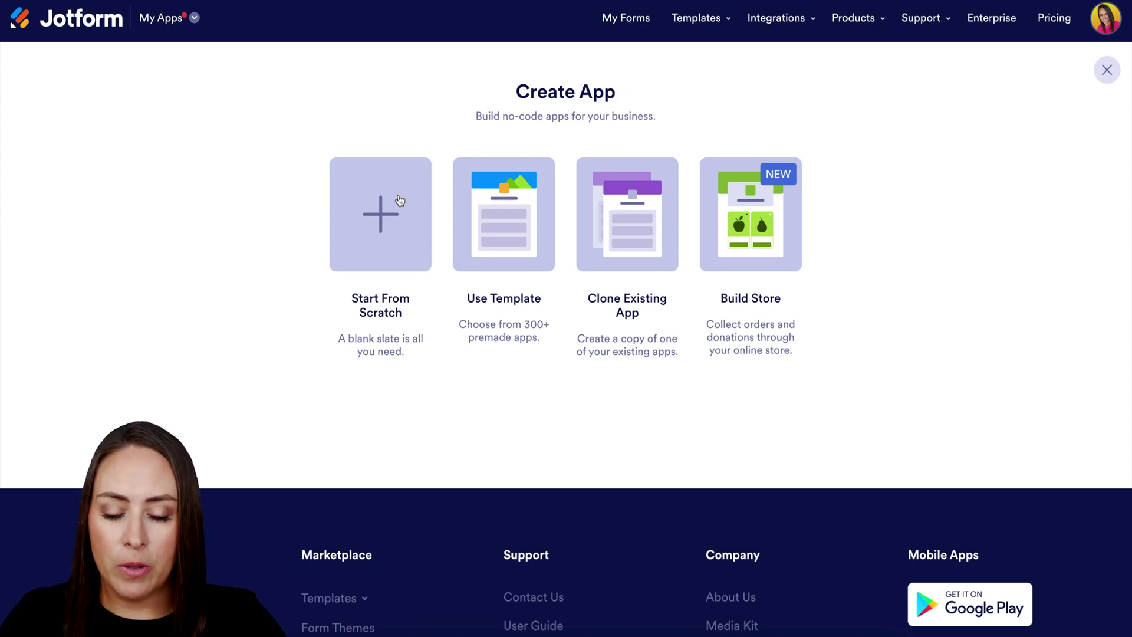
# - Search app templates for 'car rental' and preview the Car Rental App template
pyautogui.click(525, 228)
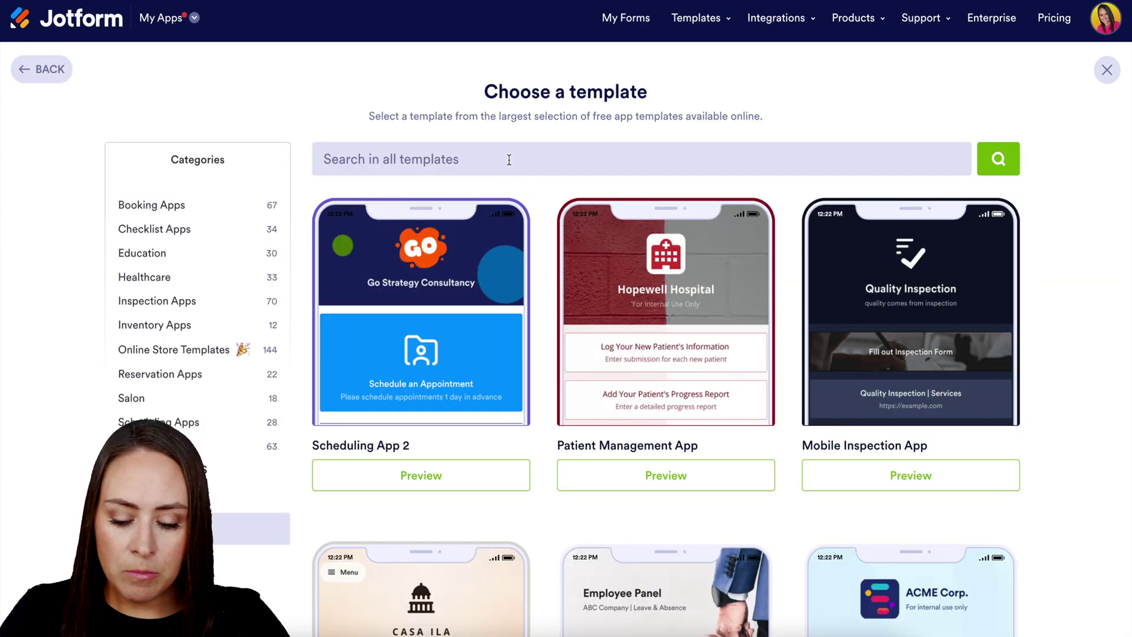
pyautogui.click(510, 159)
pyautogui.write('car rental')
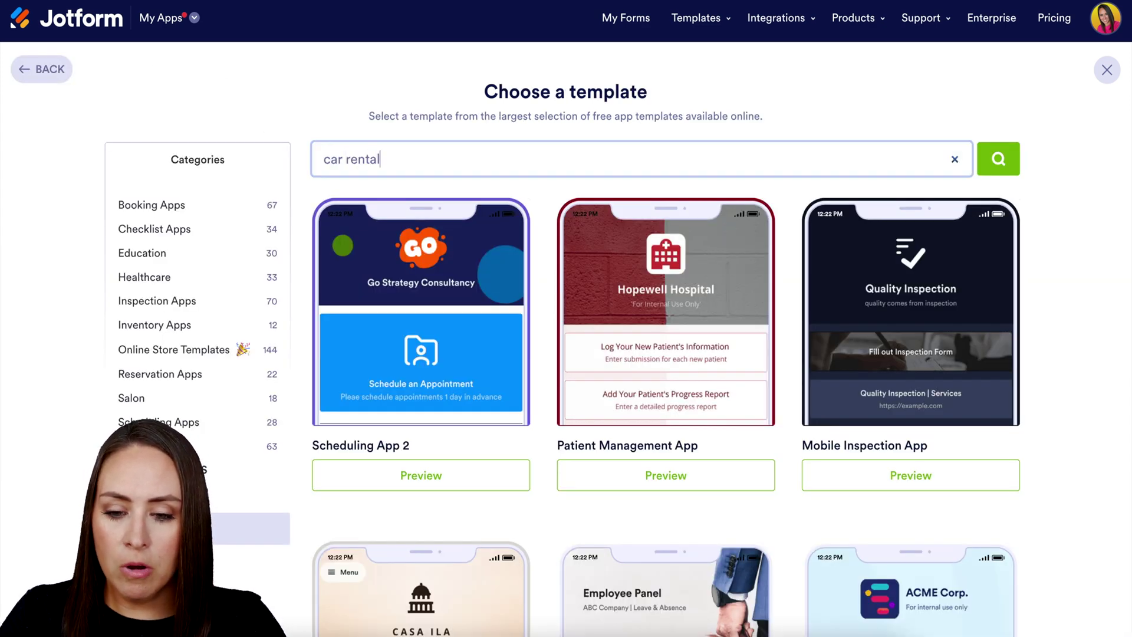
pyautogui.press('Return')
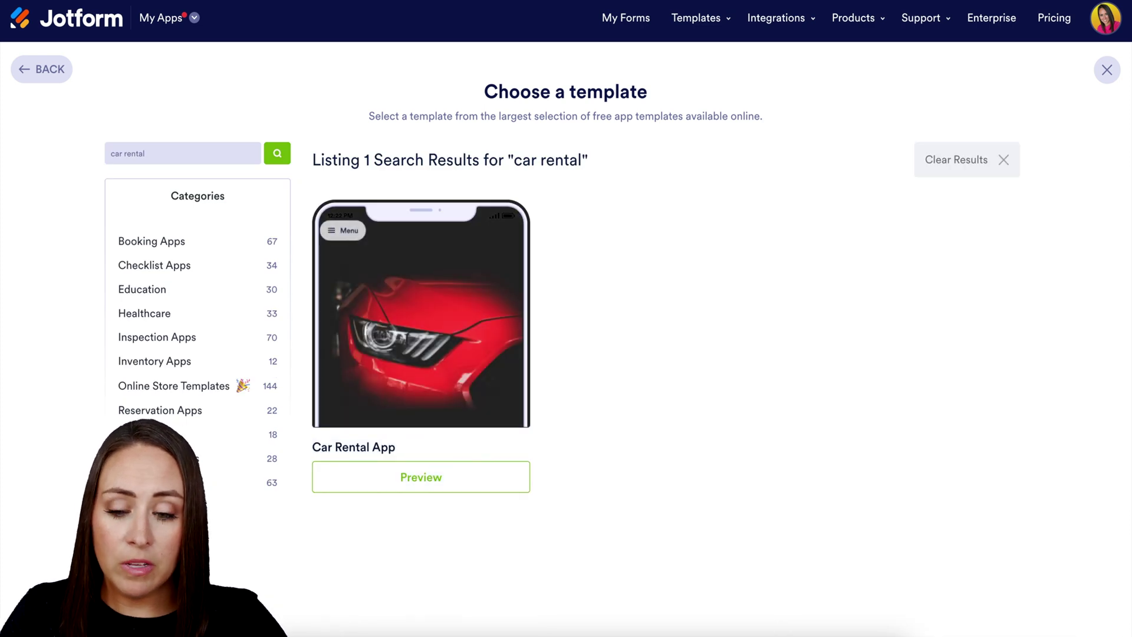
pyautogui.click(390, 336)
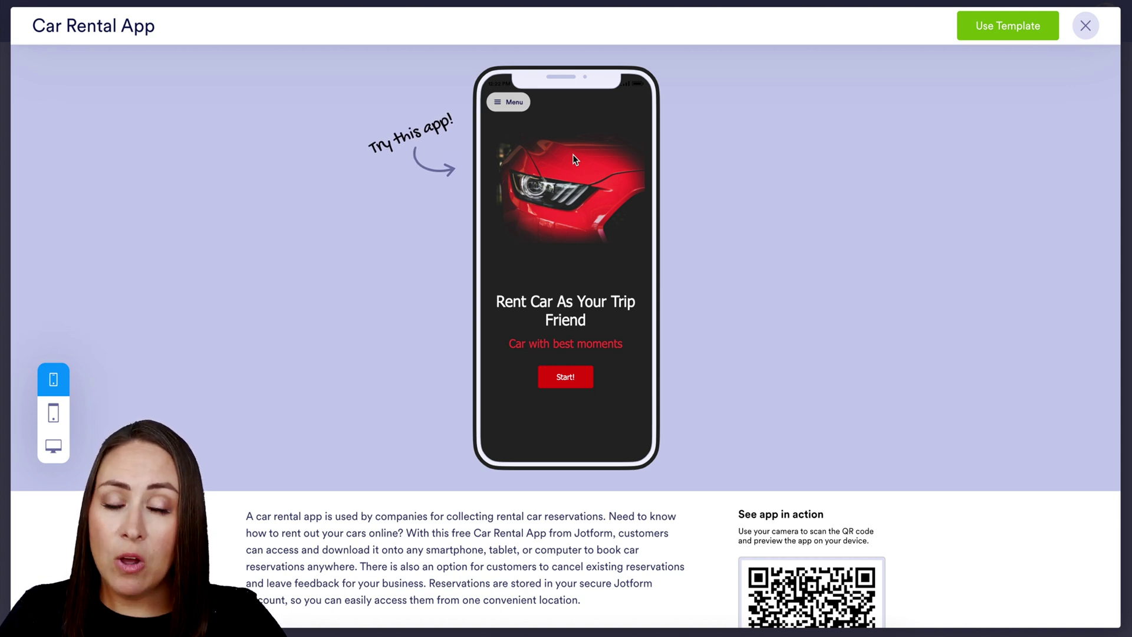
# - Create the app from the Car Rental App template and view its 'Rent Car As Your Trip Friend' homepage
pyautogui.click(1028, 30)
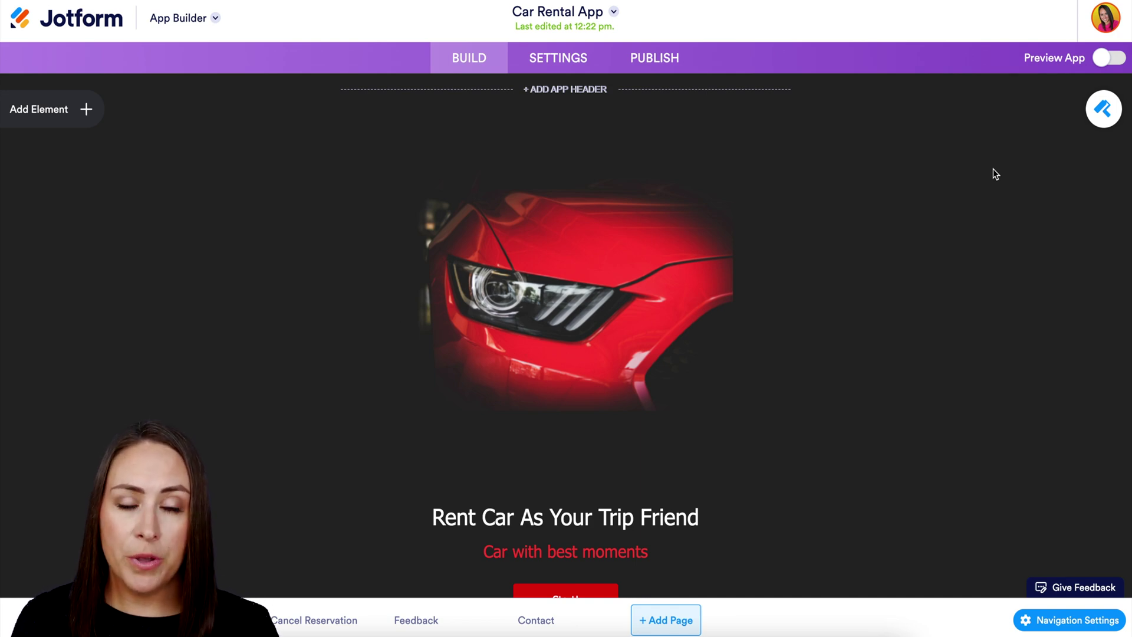
pyautogui.scroll(-2, 849, 255)
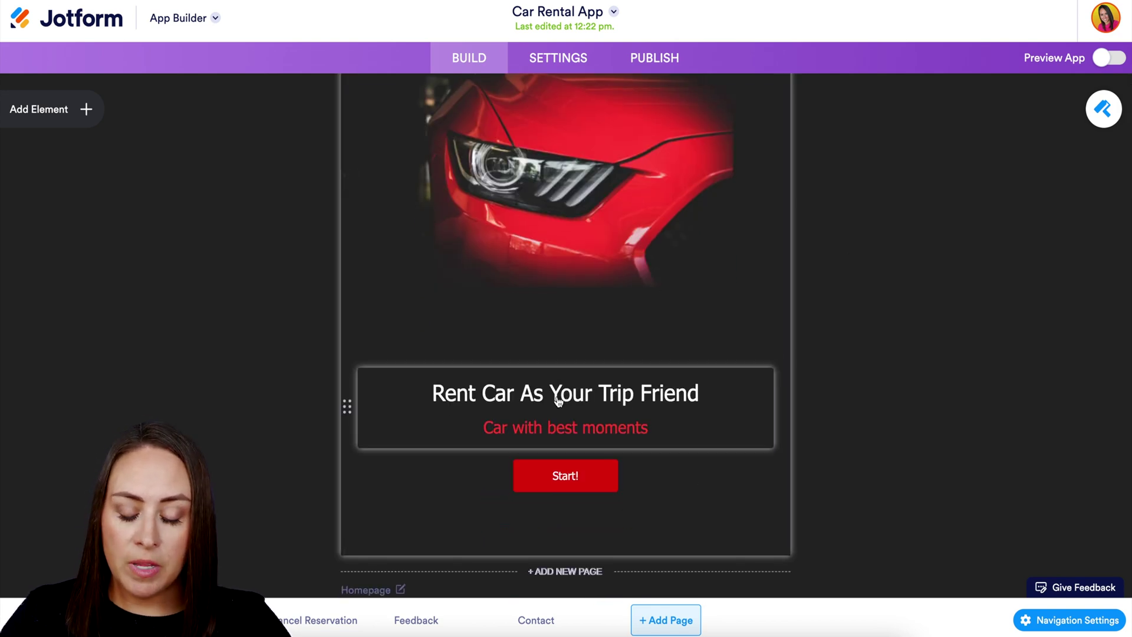
# - Check the Start! button's properties, leaving its link set to the Homepage page
pyautogui.click(581, 477)
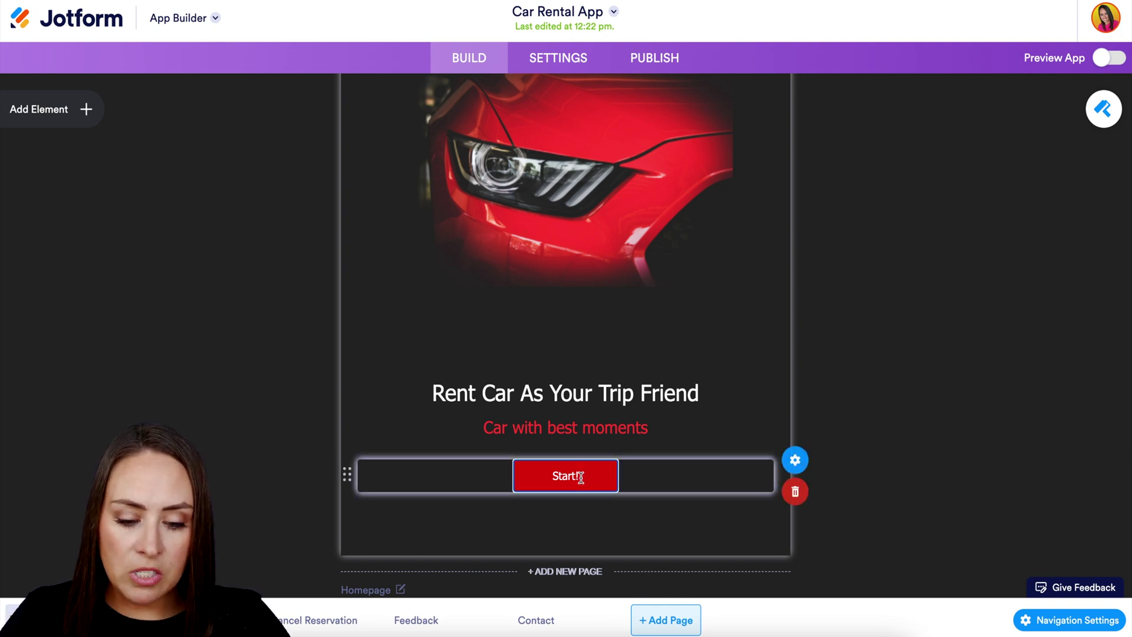
pyautogui.click(795, 463)
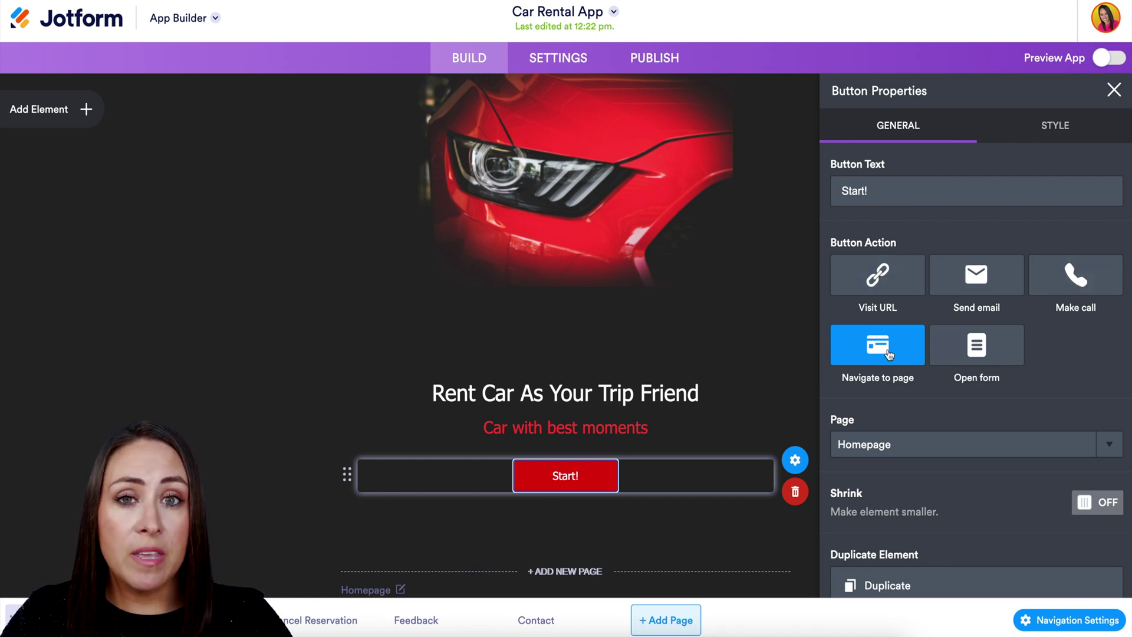
pyautogui.click(998, 444)
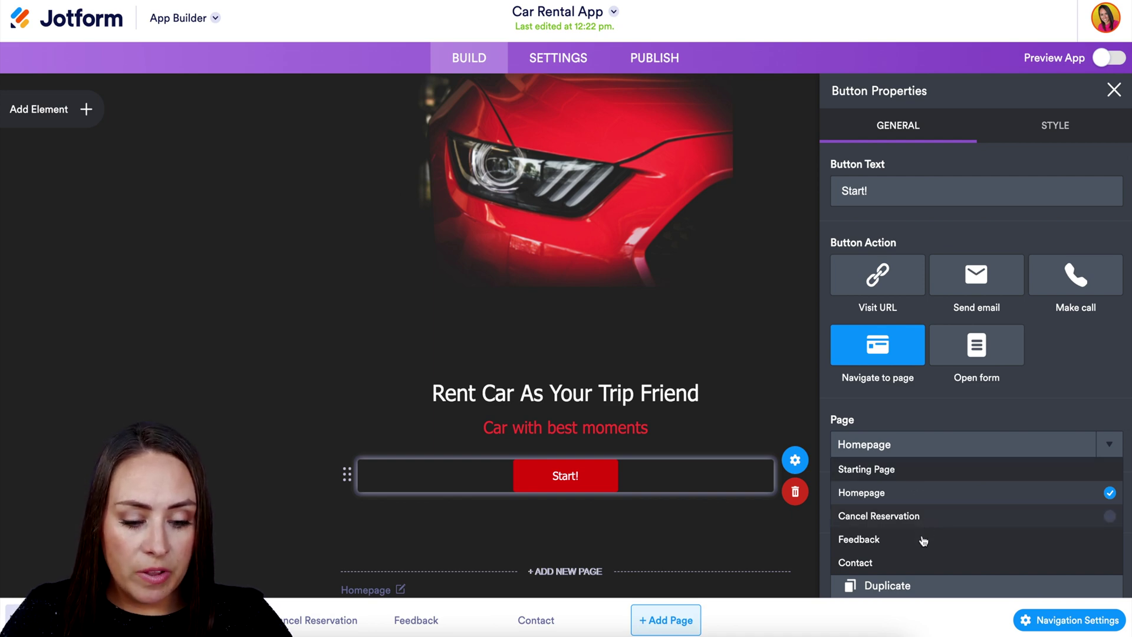
pyautogui.scroll(-1, 920, 557)
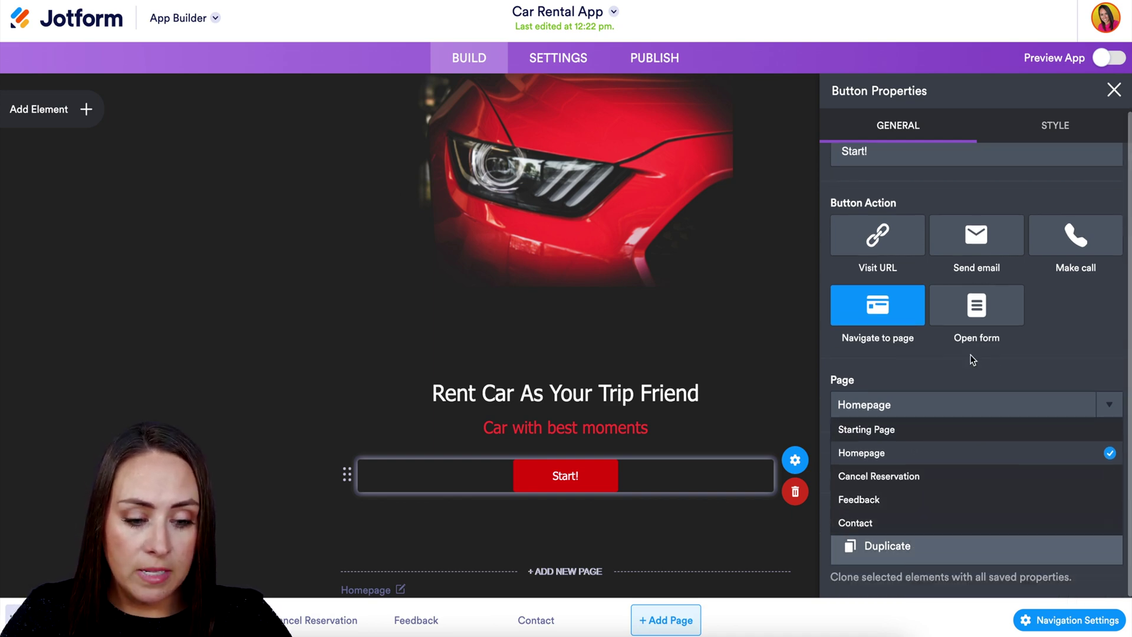
pyautogui.click(960, 371)
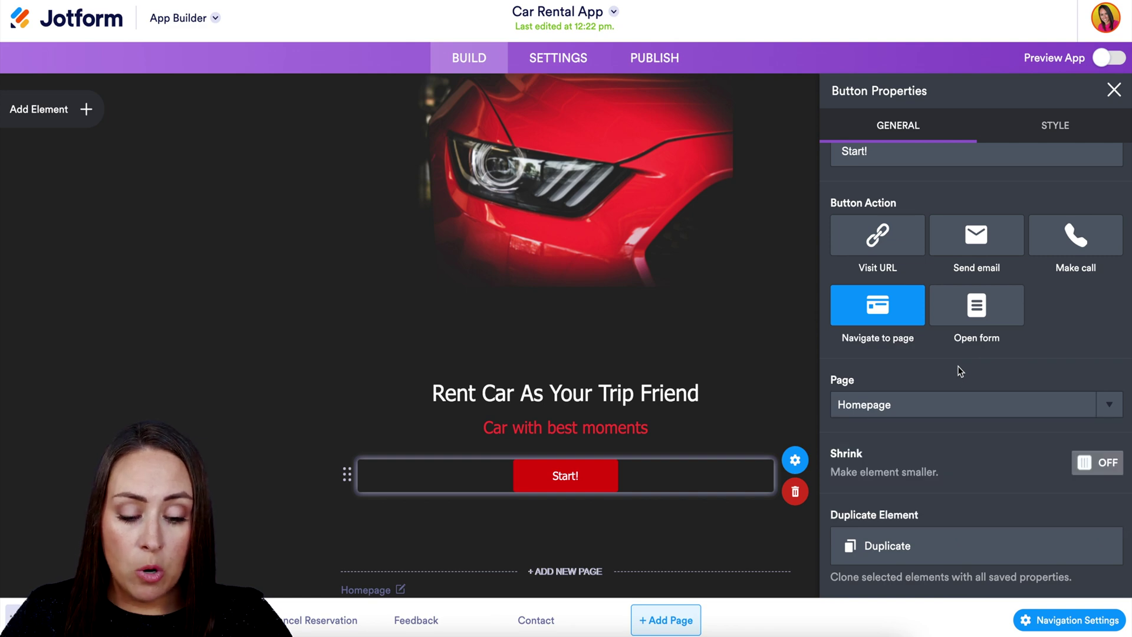
pyautogui.click(1114, 91)
pyautogui.scroll(-4, 762, 365)
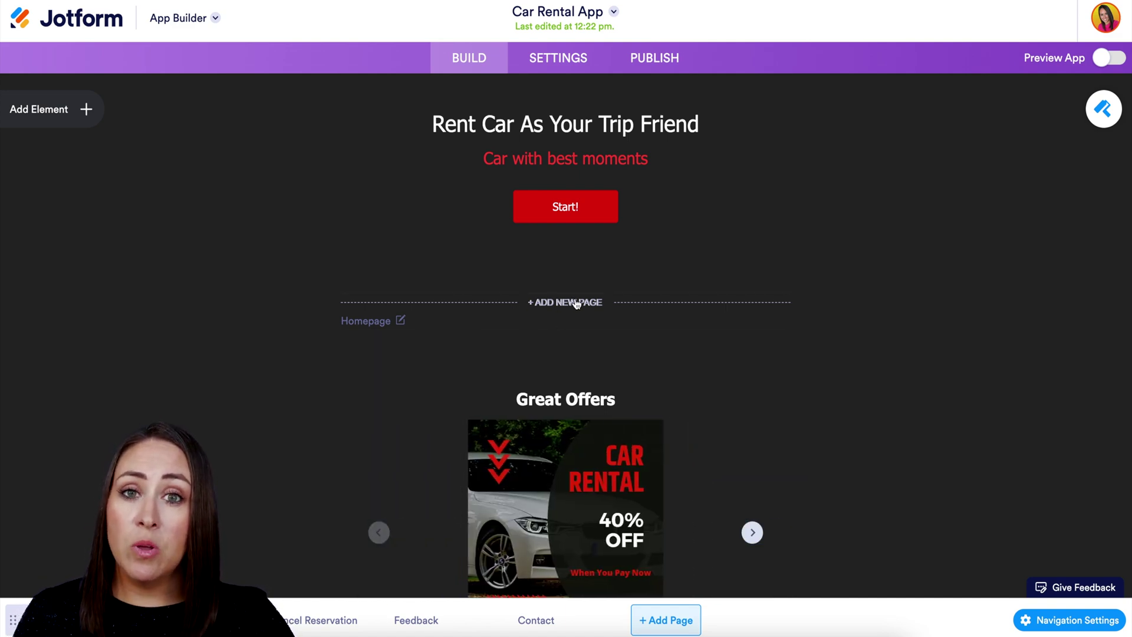
pyautogui.scroll(-1, 577, 304)
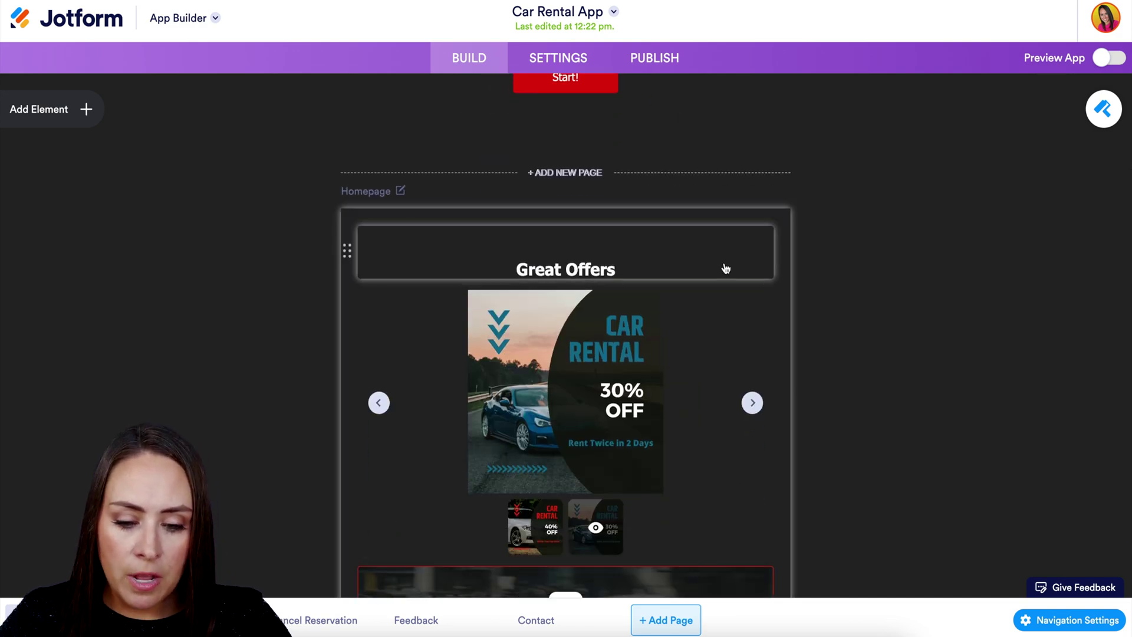
pyautogui.scroll(-2, 726, 269)
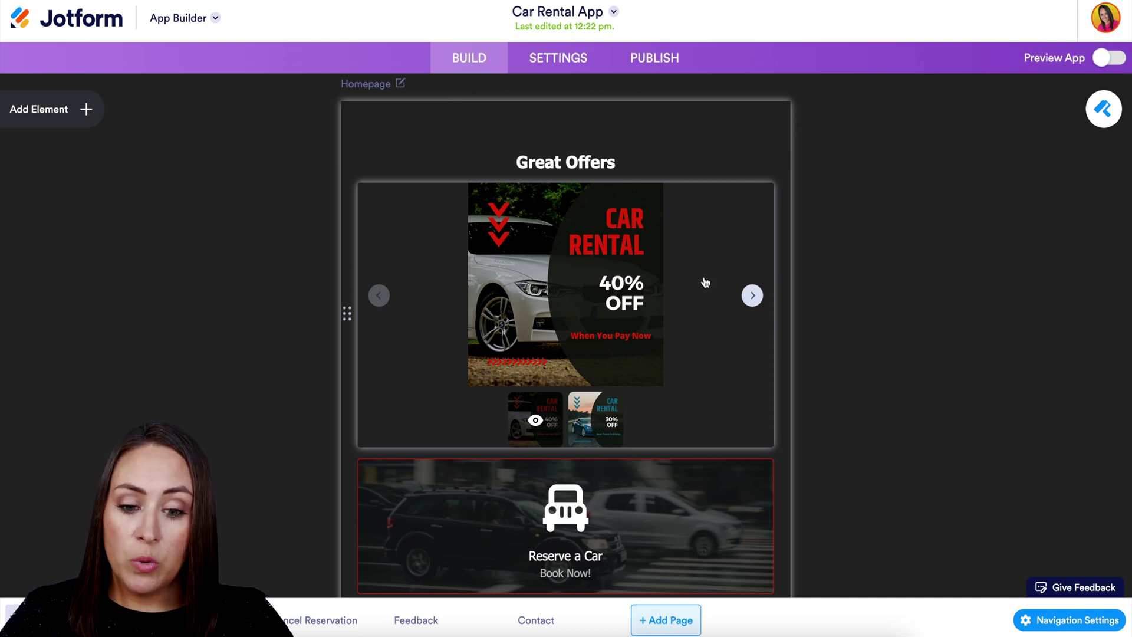
pyautogui.scroll(-4, 706, 282)
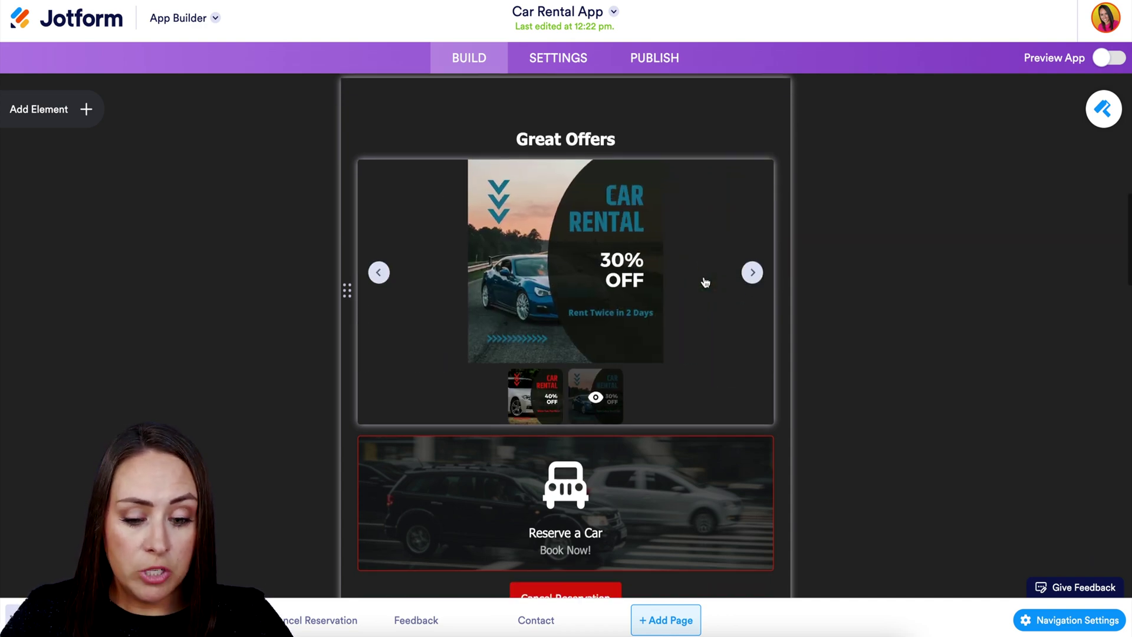
pyautogui.scroll(-1, 705, 282)
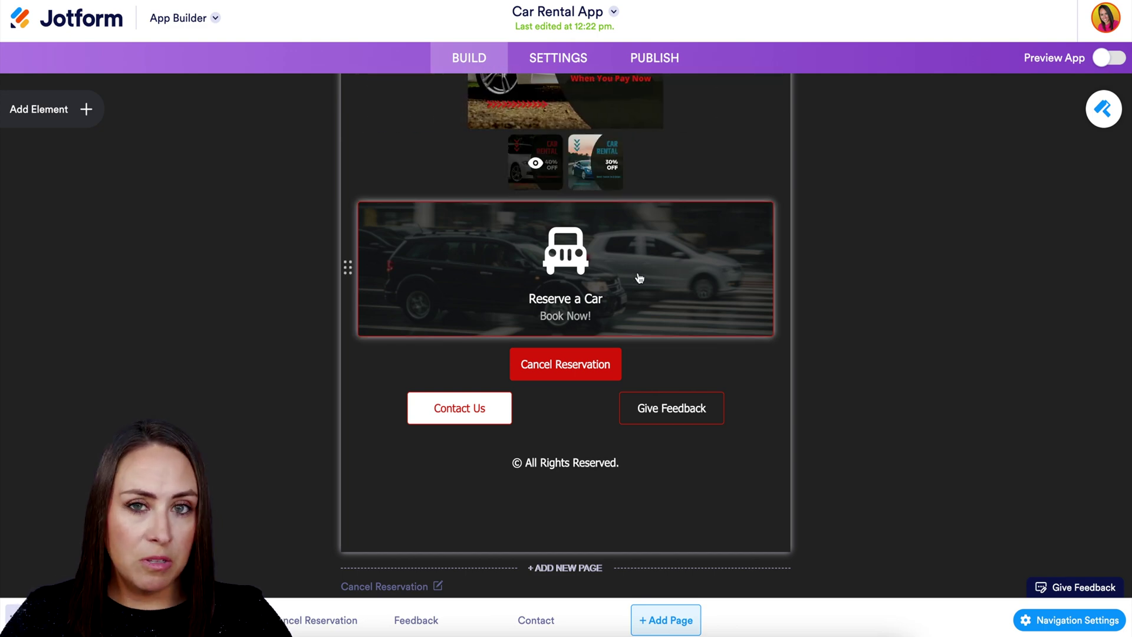
pyautogui.moveTo(638, 278)
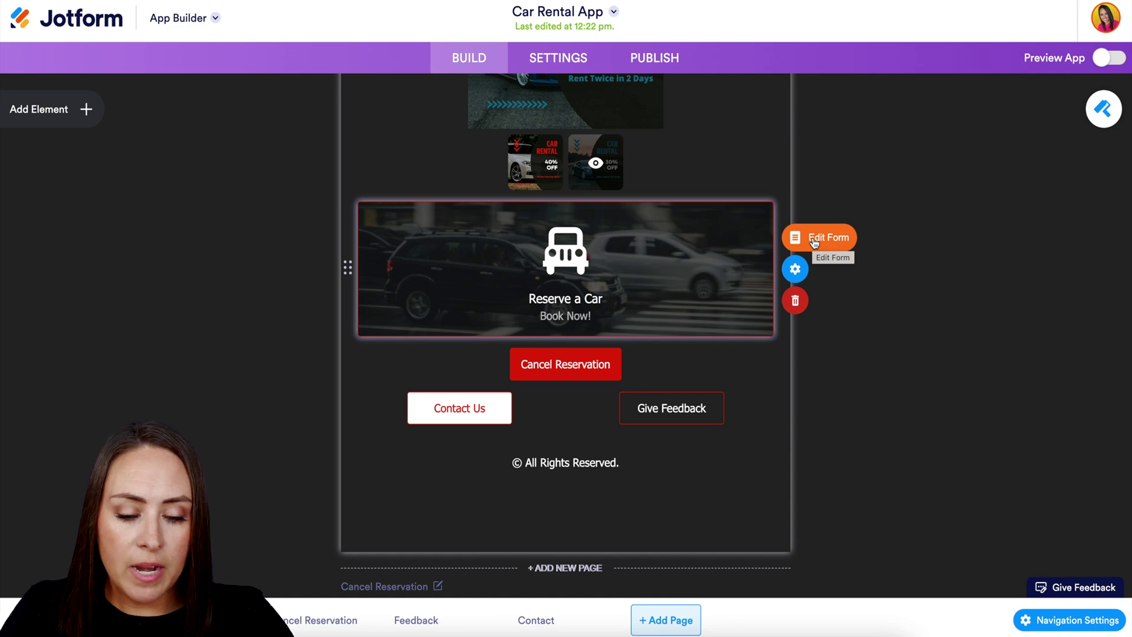
pyautogui.click(814, 242)
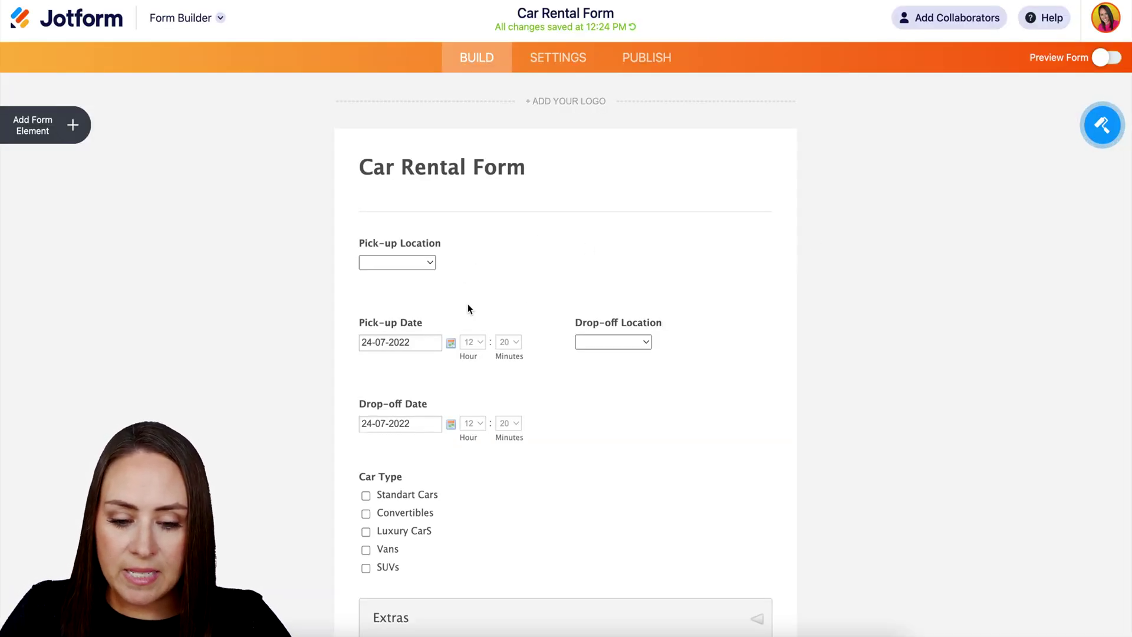
pyautogui.scroll(-1, 735, 437)
pyautogui.scroll(-6, 736, 441)
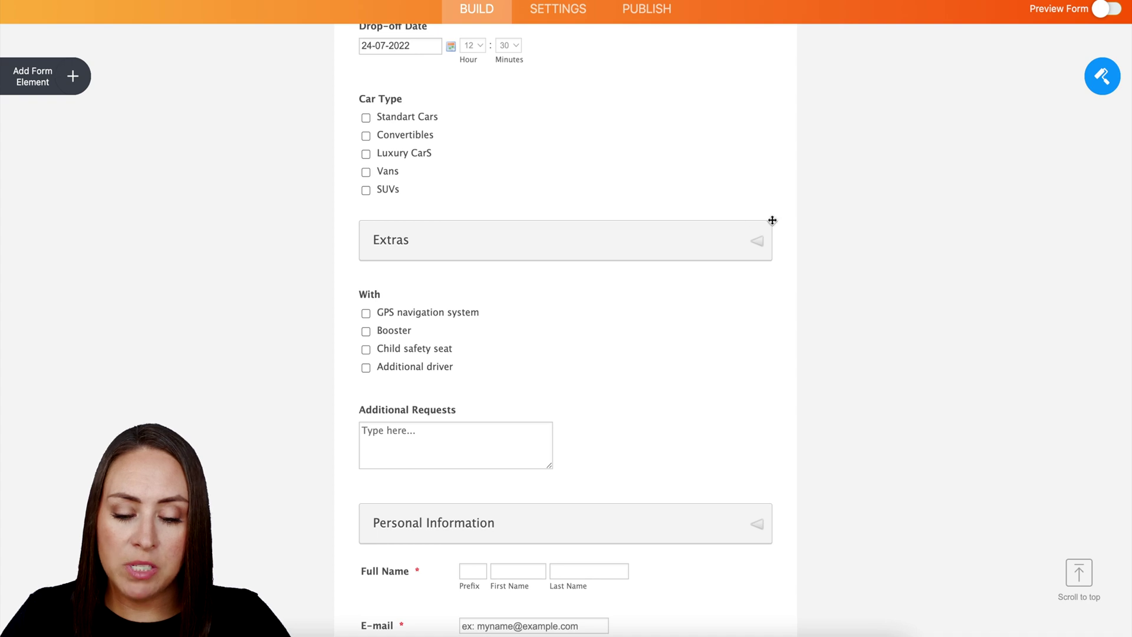
pyautogui.scroll(-4, 763, 325)
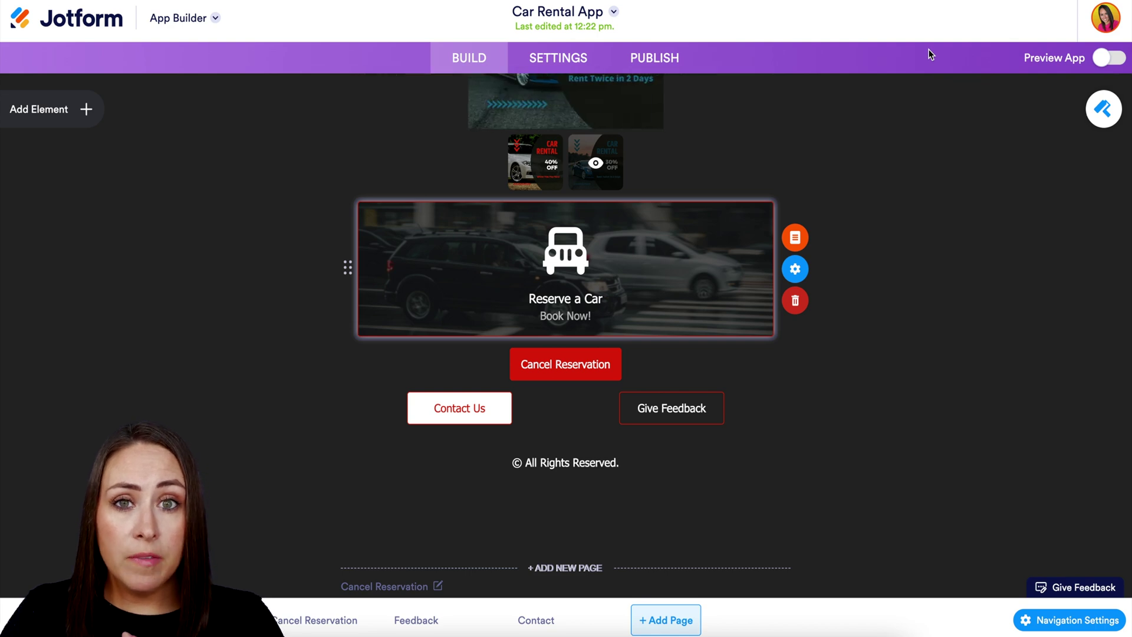
# - Add a Form element using the Clearout form below the Reserve a Car banner
pyautogui.click(85, 109)
pyautogui.click(73, 172)
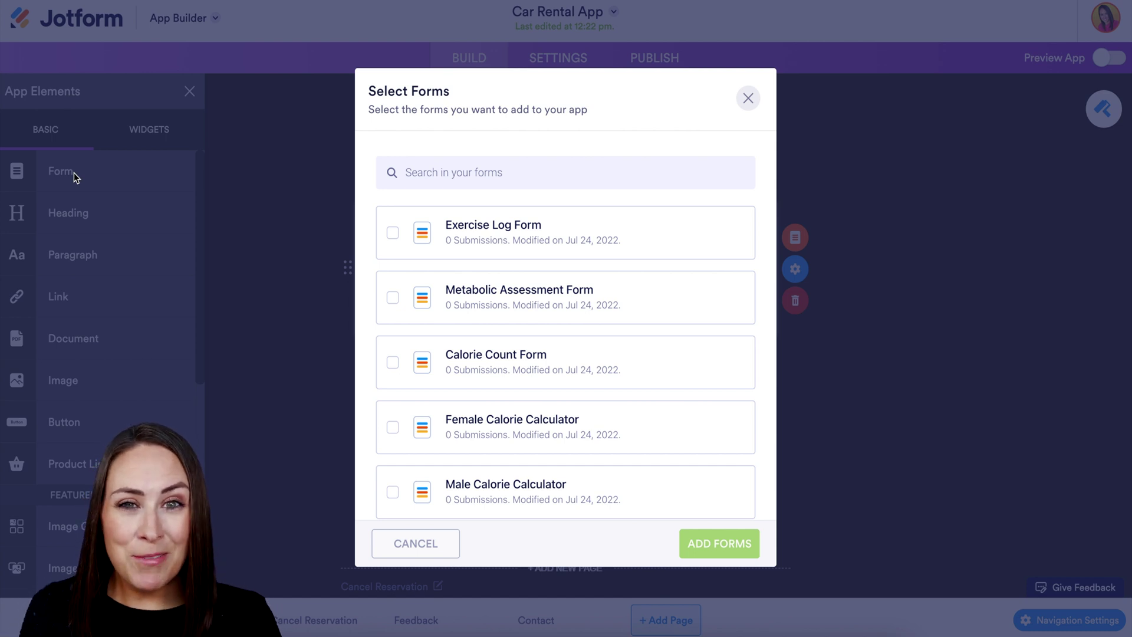
pyautogui.scroll(-7, 583, 394)
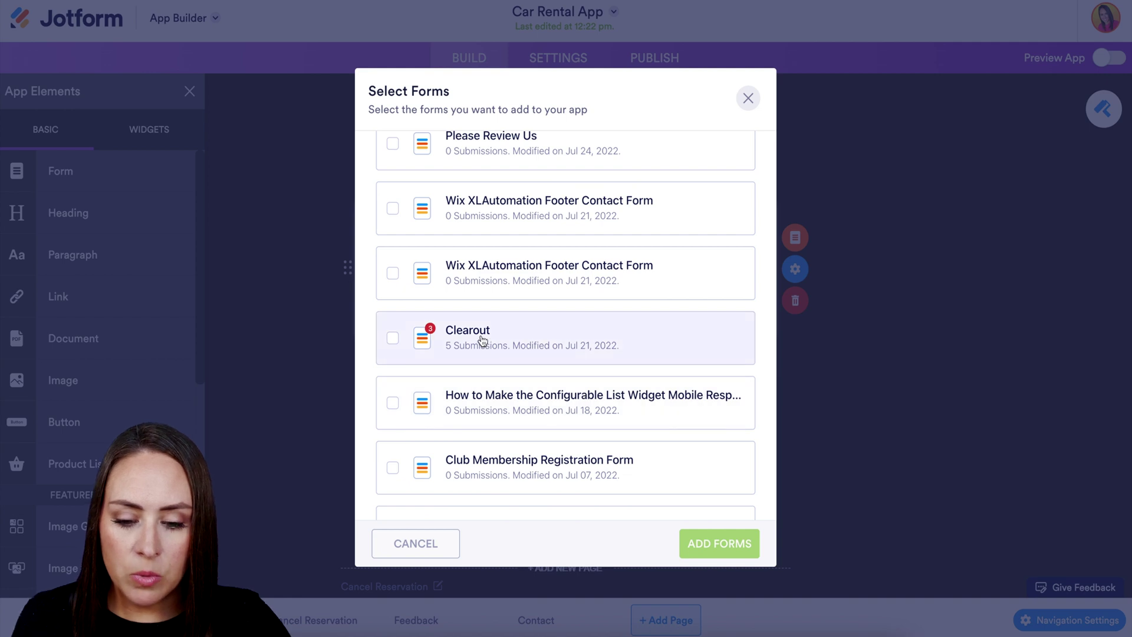
pyautogui.click(510, 356)
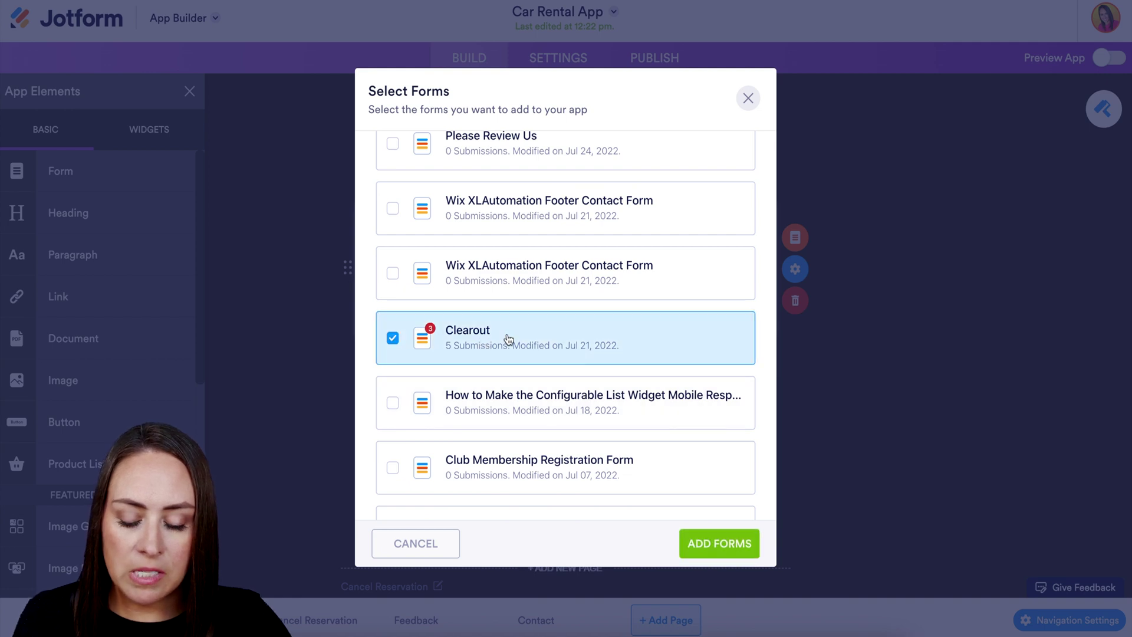
pyautogui.click(727, 545)
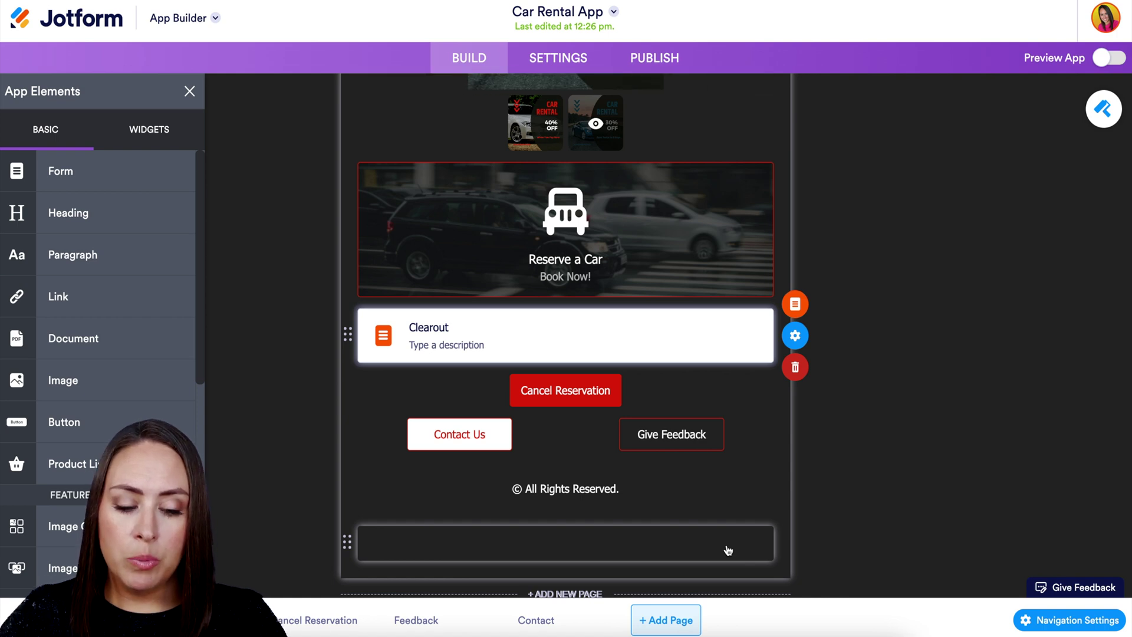
# - Turn Show form ON for the Clearout card so its Name and Email fields display
pyautogui.click(795, 335)
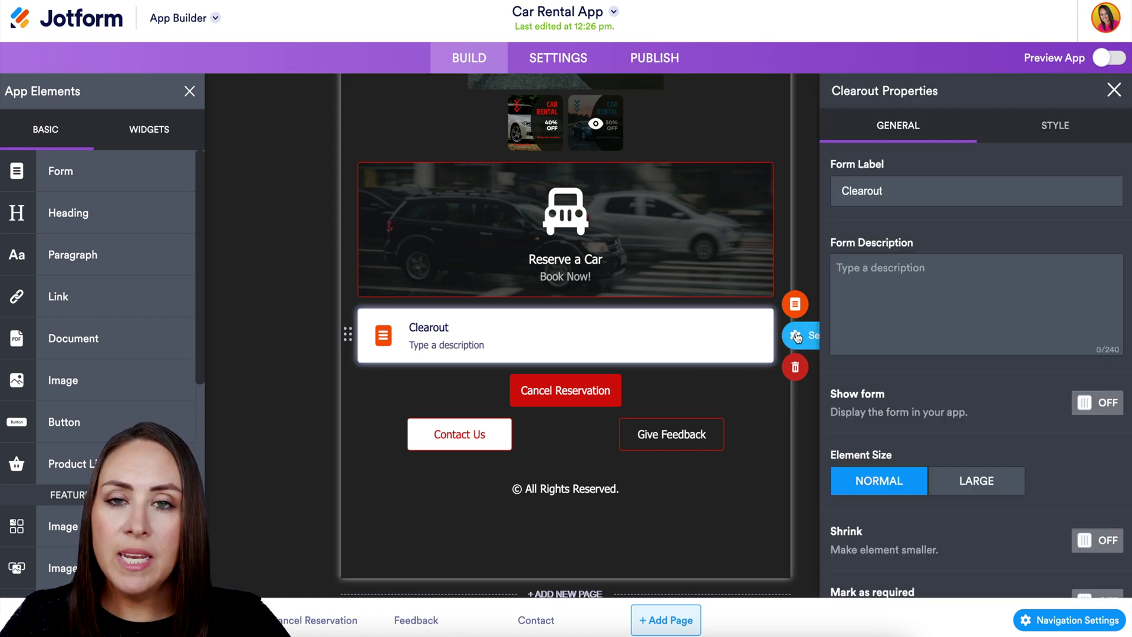
pyautogui.click(1073, 135)
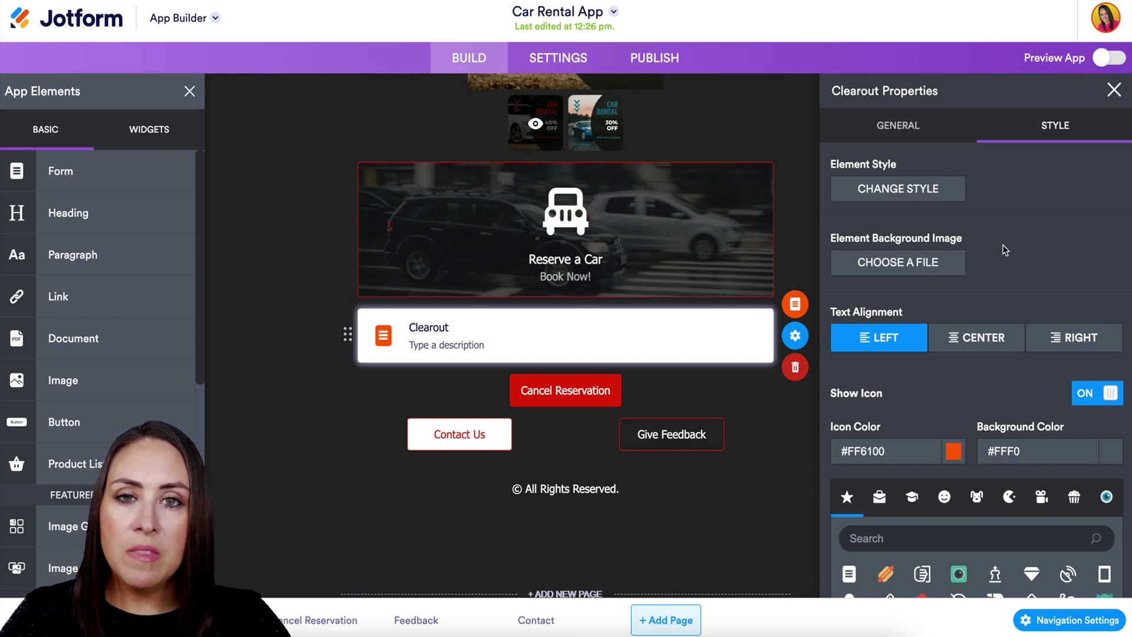
pyautogui.click(911, 126)
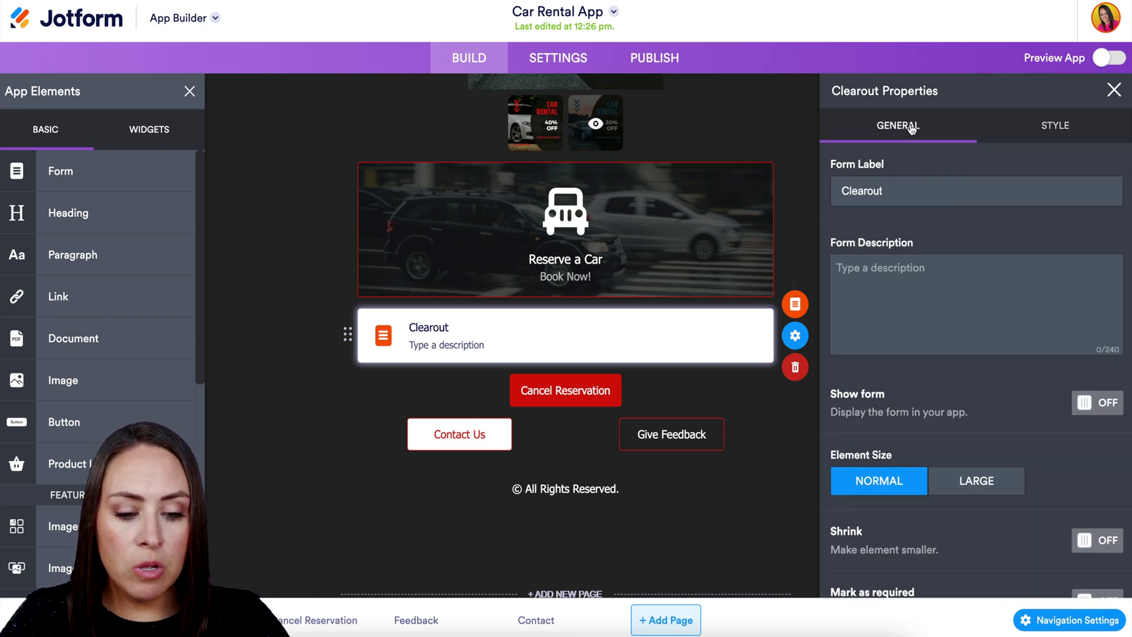
pyautogui.click(1091, 411)
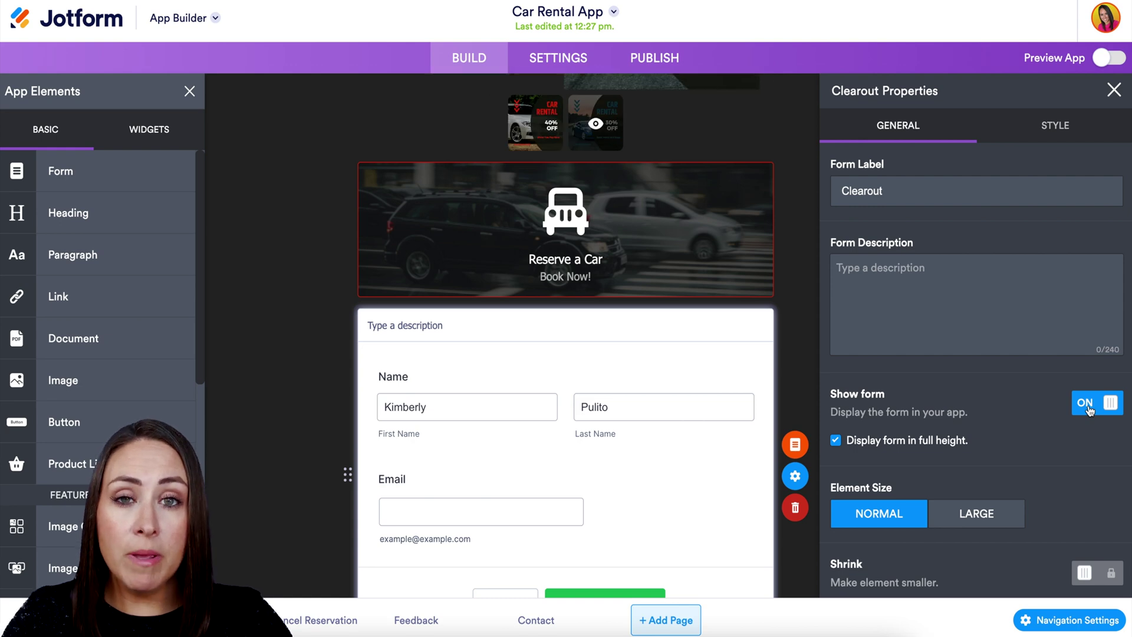
pyautogui.scroll(-3, 788, 374)
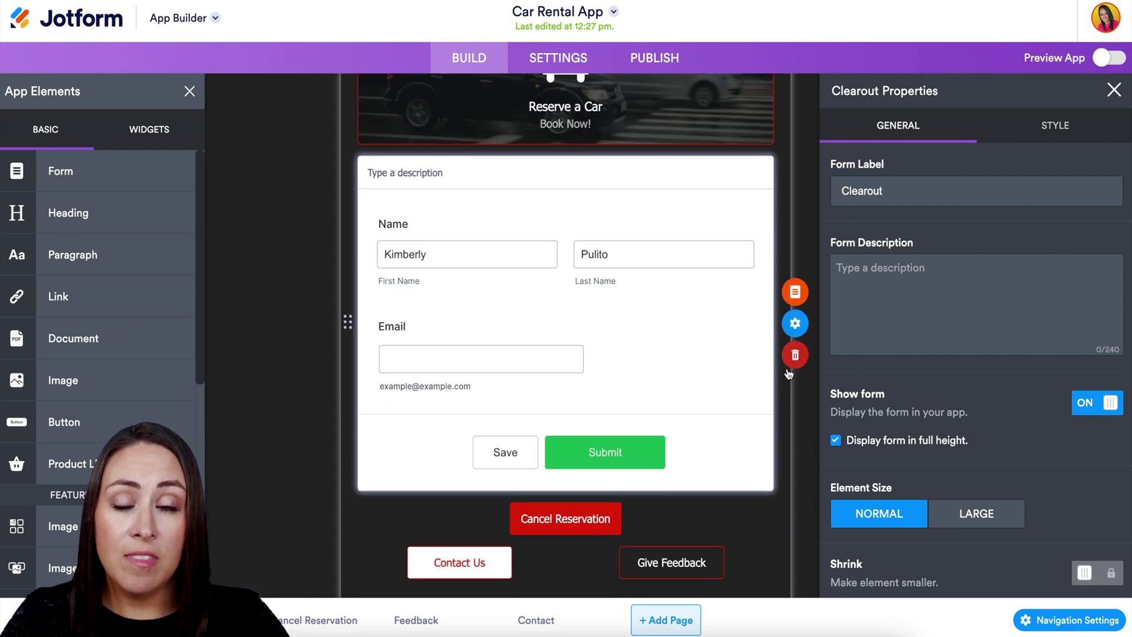
pyautogui.scroll(-3, 652, 342)
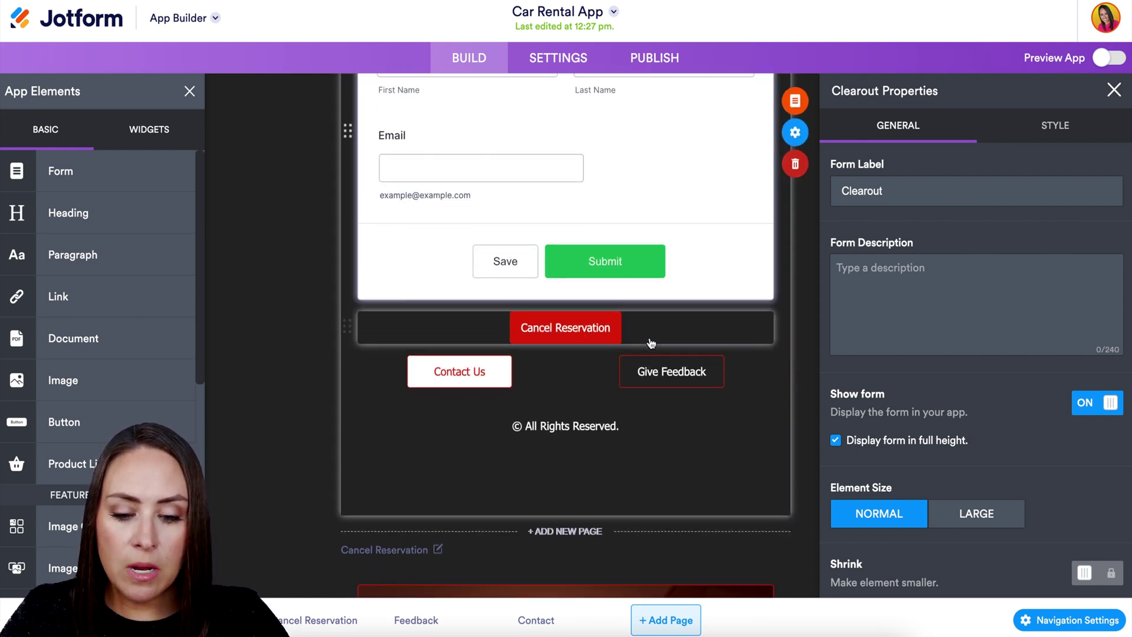
# - Check the pages opened by the Cancel Reservation, Contact Us and Give Feedback buttons
pyautogui.click(609, 327)
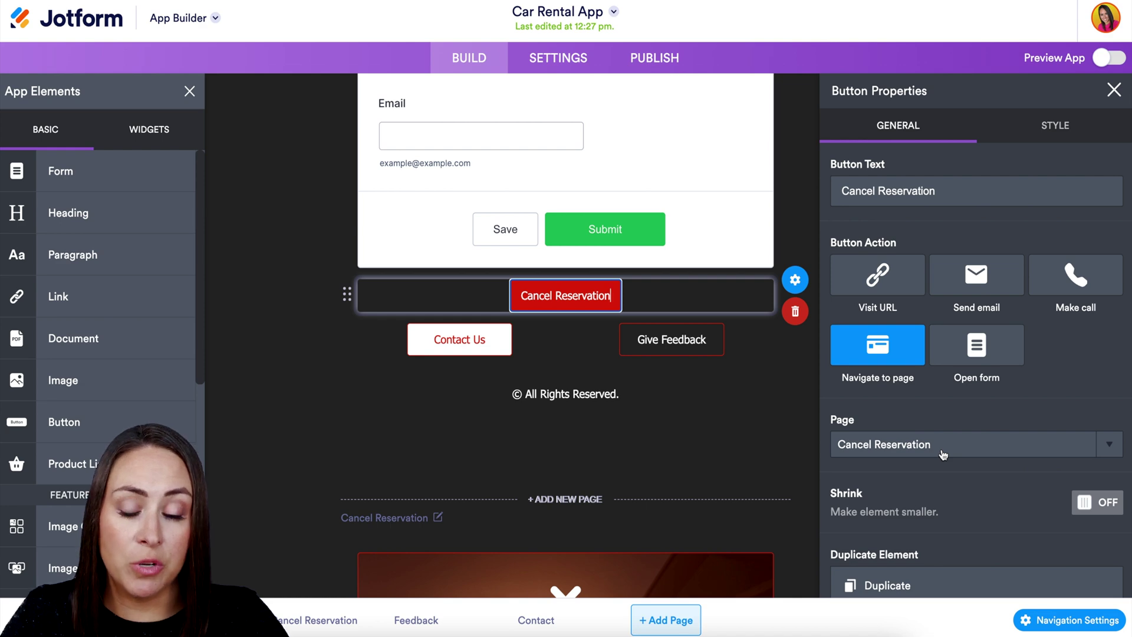
pyautogui.click(488, 338)
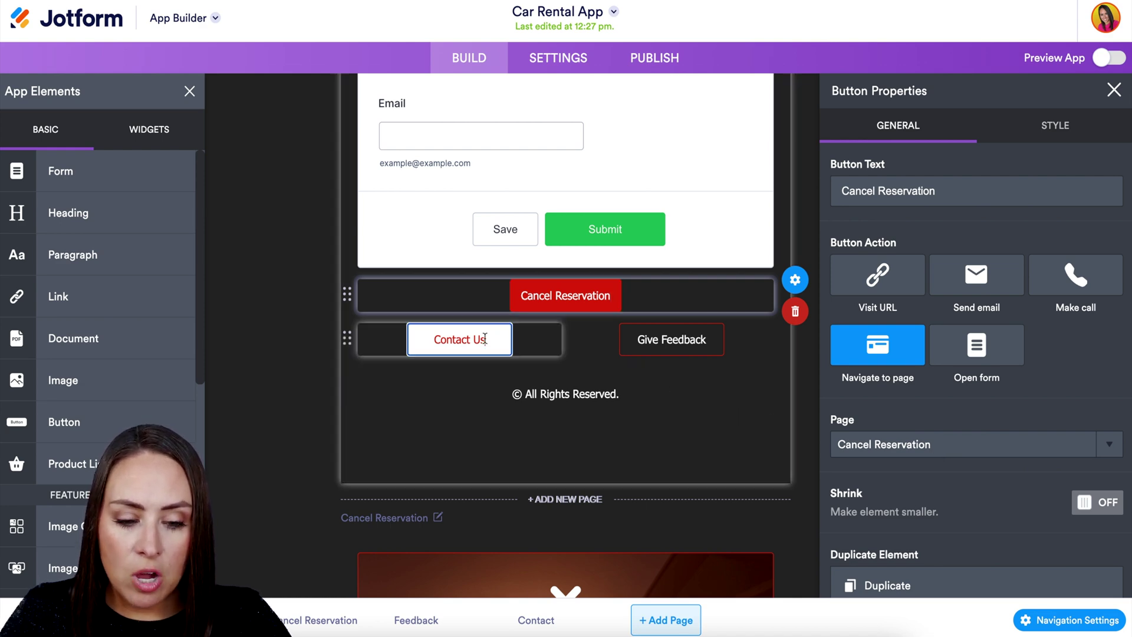
pyautogui.click(674, 336)
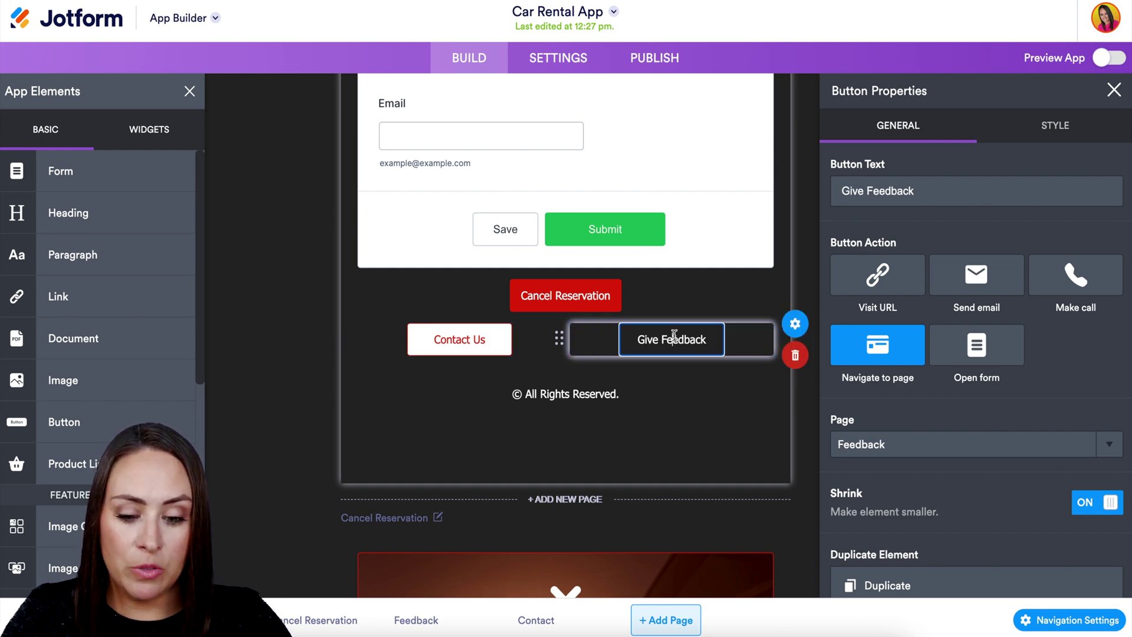
pyautogui.scroll(-5, 674, 336)
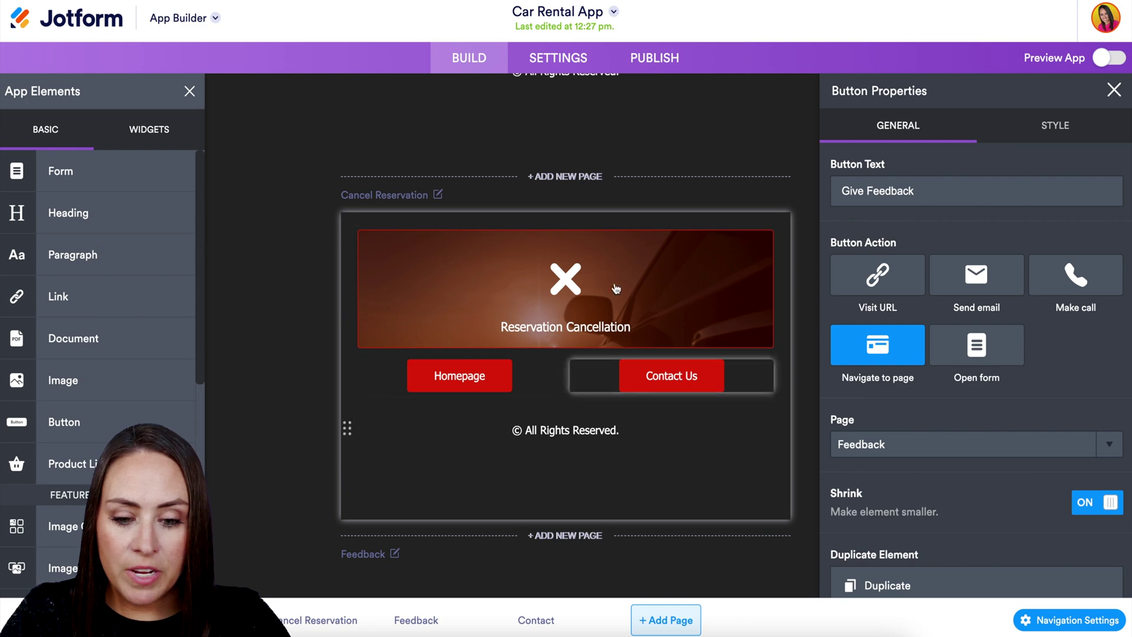
# - Select the Reservation Cancellation form card and open it in the form builder
pyautogui.click(614, 285)
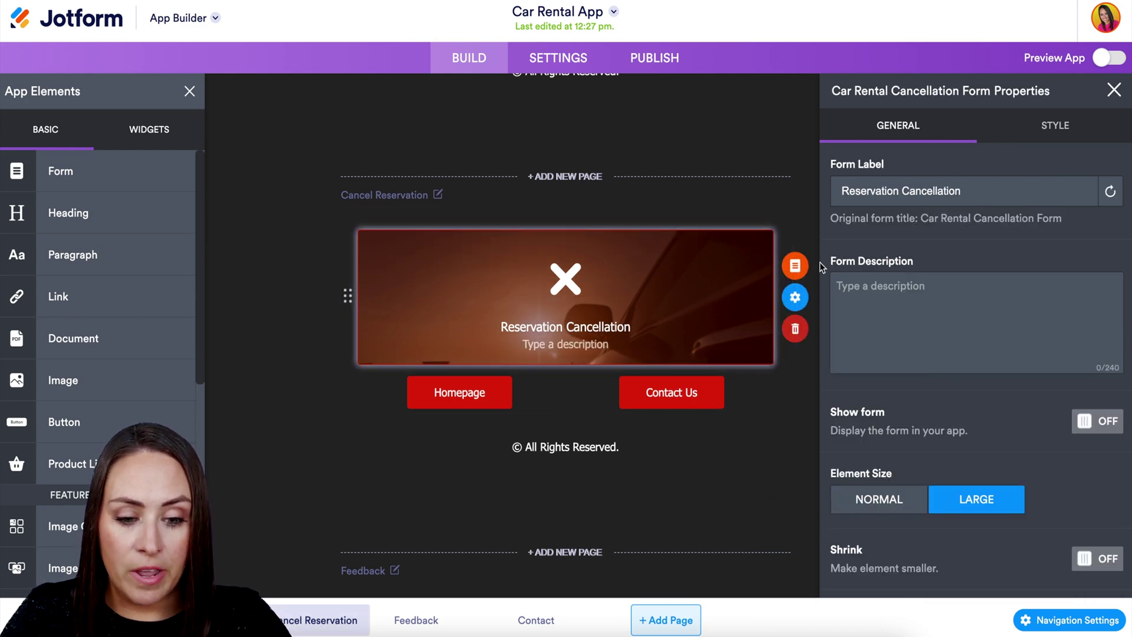
pyautogui.click(801, 266)
pyautogui.scroll(-10, 852, 435)
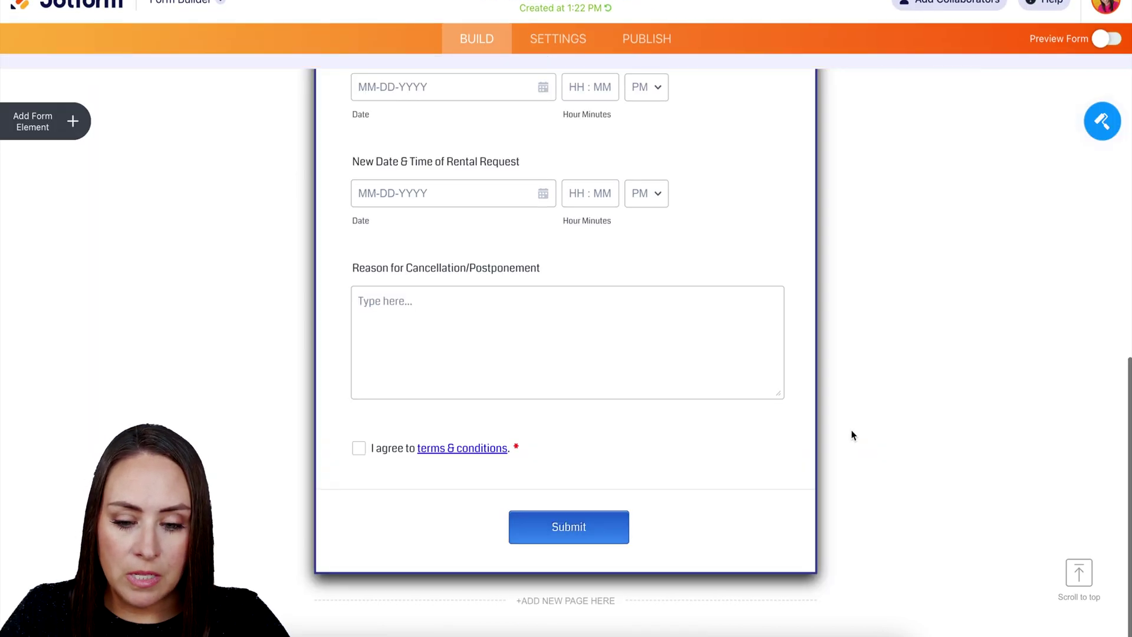
pyautogui.scroll(10, 852, 435)
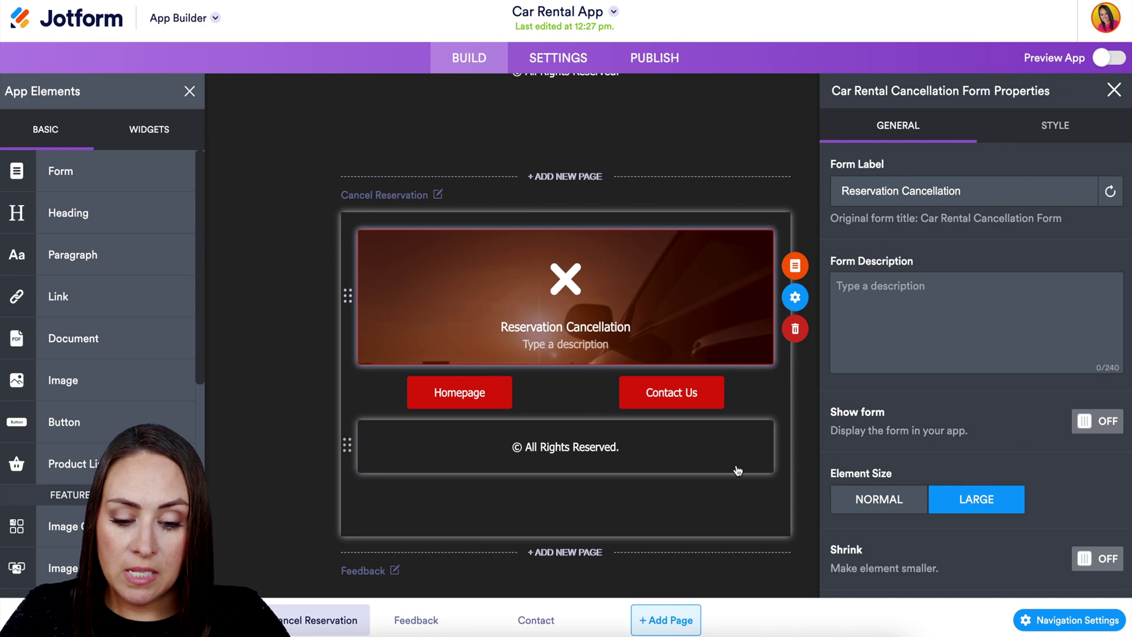
# - Drag the Testimonial widget from Featured Widgets onto the bottom of the Feedback page
pyautogui.scroll(-4, 736, 466)
pyautogui.scroll(-4, 736, 466)
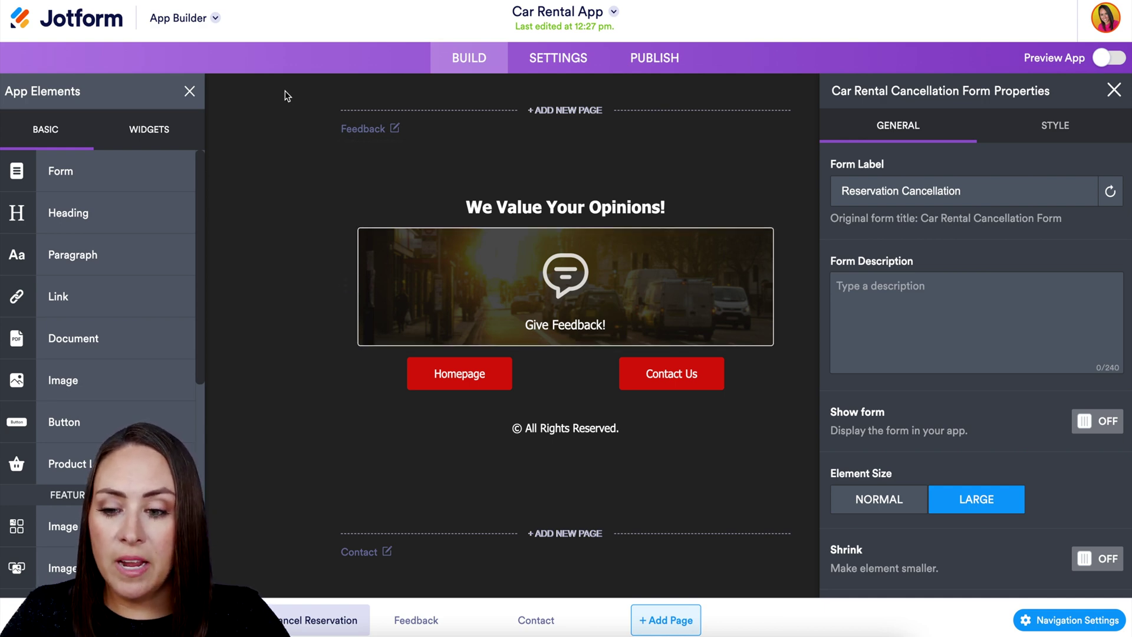
pyautogui.scroll(-3, 110, 365)
pyautogui.scroll(-3, 111, 363)
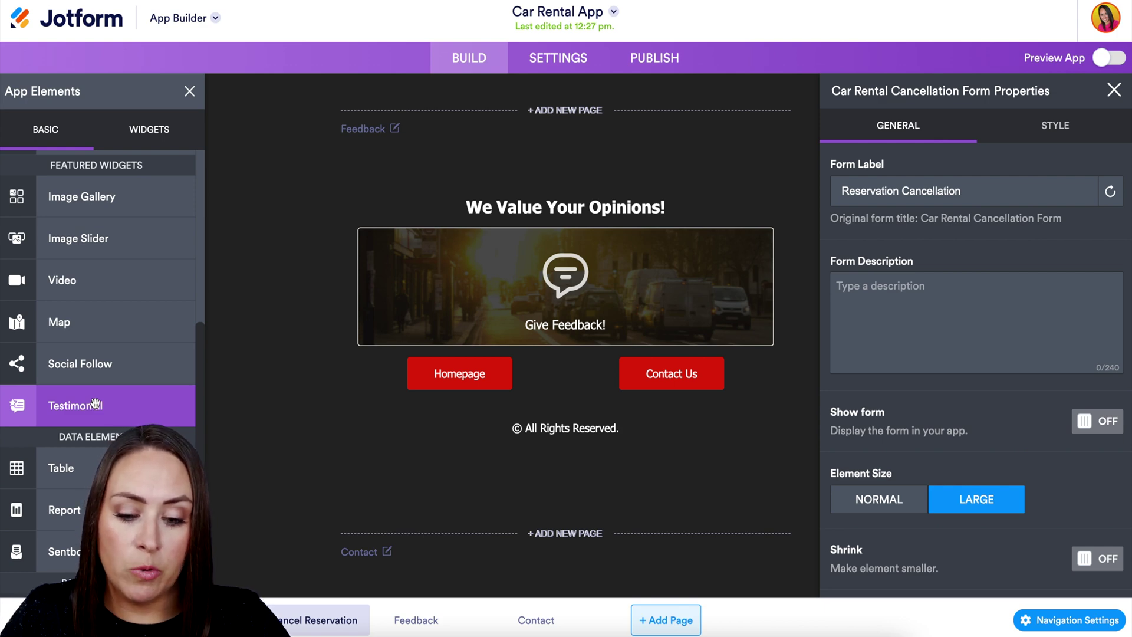
pyautogui.moveTo(94, 404); pyautogui.dragTo(526, 488)
pyautogui.scroll(-4, 644, 492)
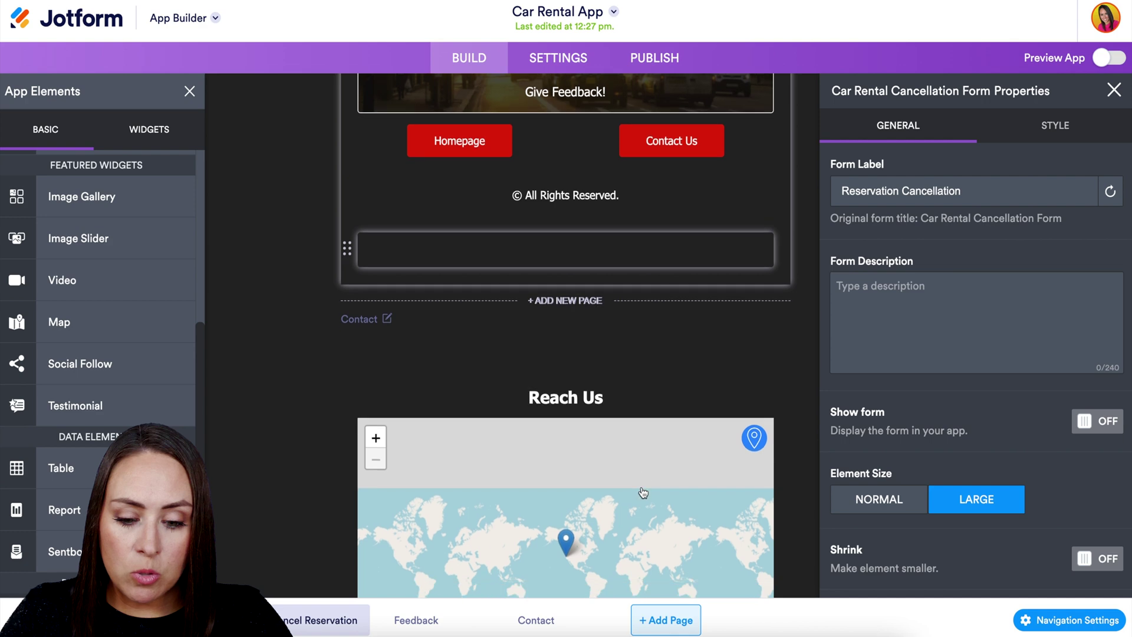
pyautogui.scroll(-5, 644, 492)
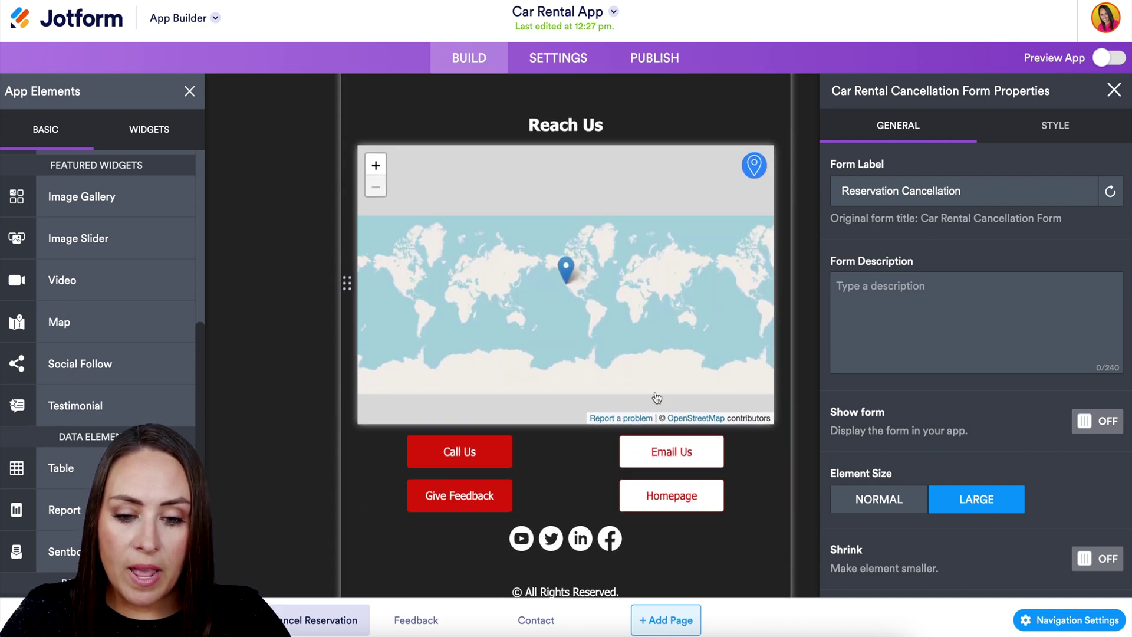
pyautogui.click(619, 169)
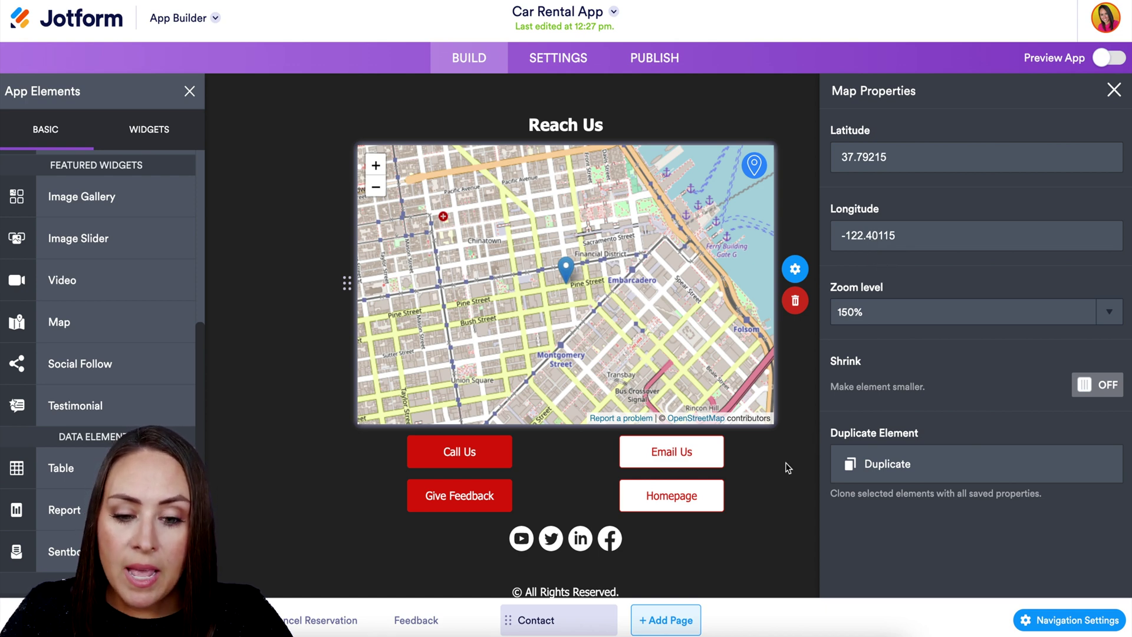
pyautogui.scroll(-1, 778, 482)
pyautogui.scroll(-1, 778, 482)
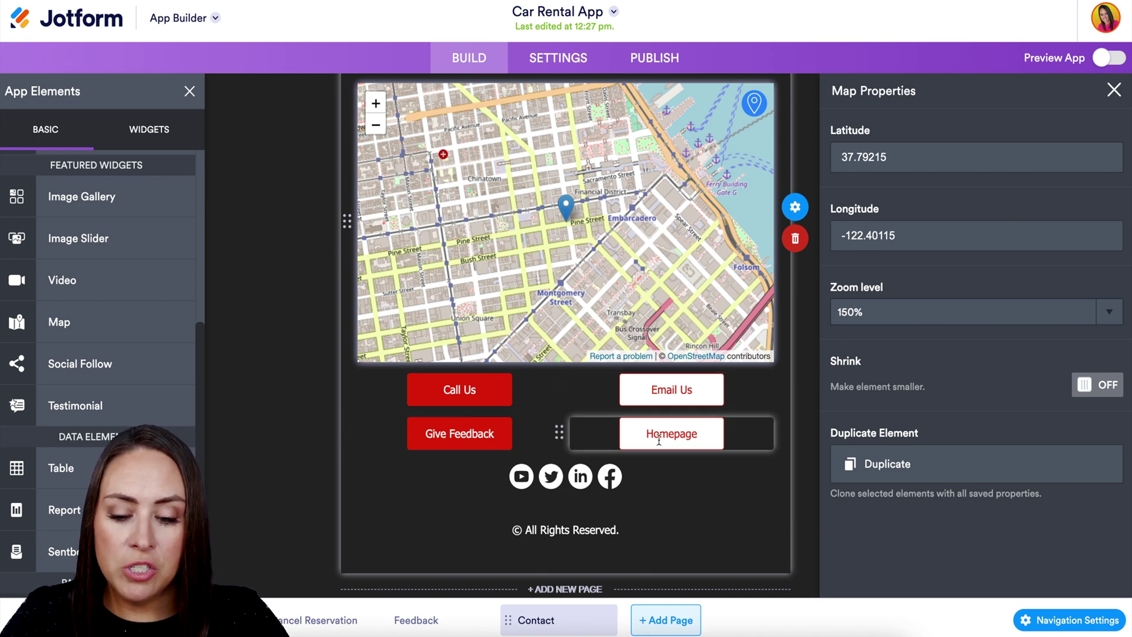
pyautogui.click(474, 391)
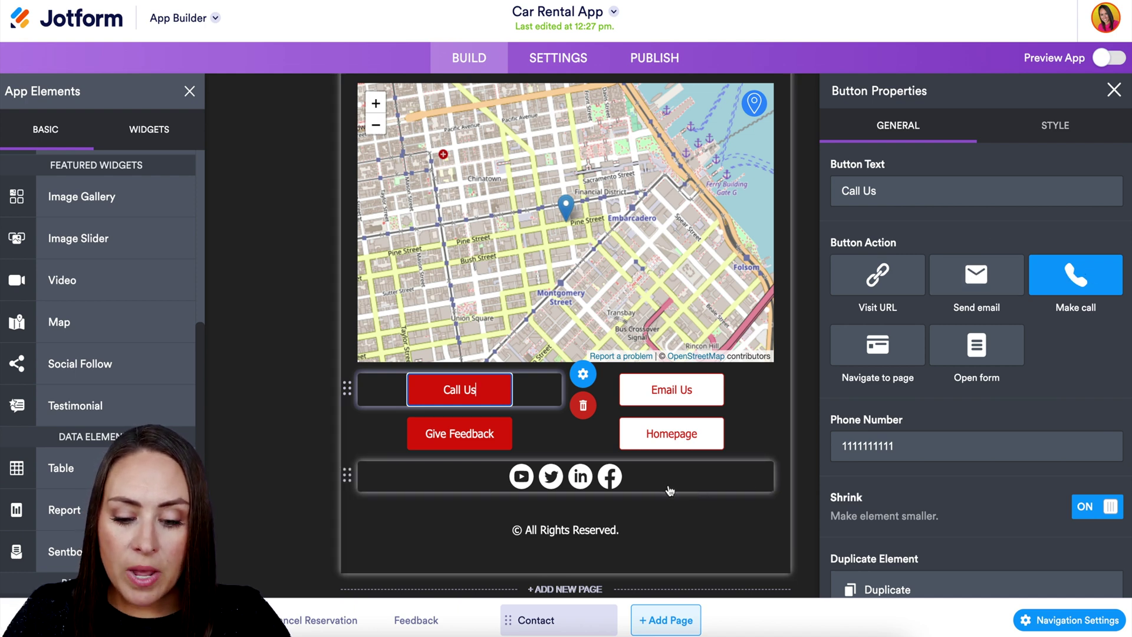
pyautogui.scroll(-2, 670, 491)
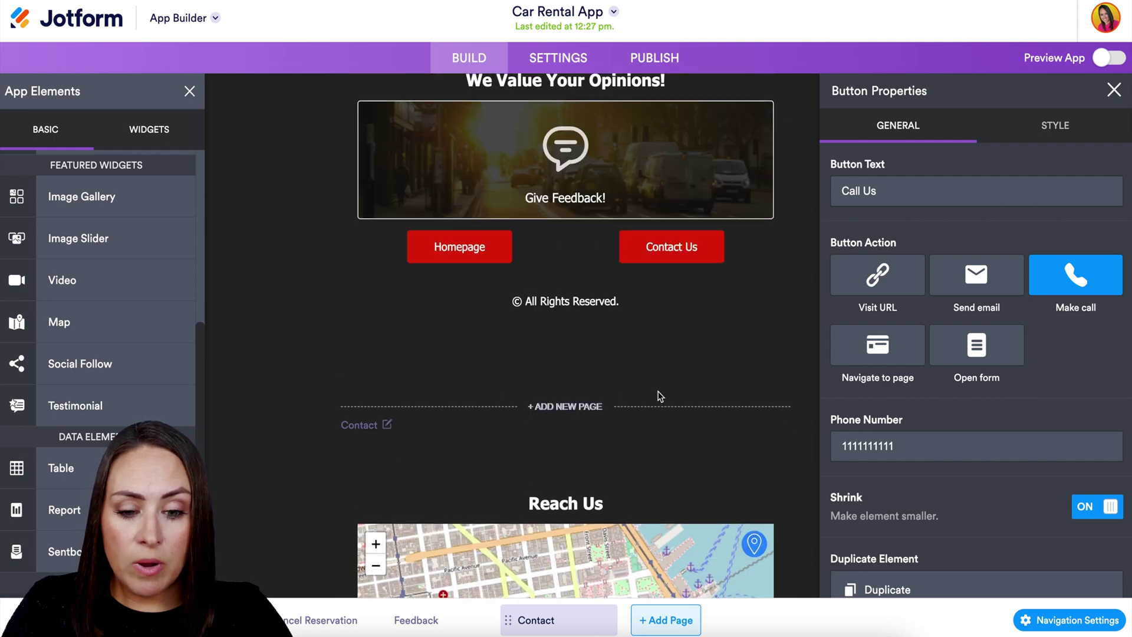
pyautogui.scroll(20, 660, 397)
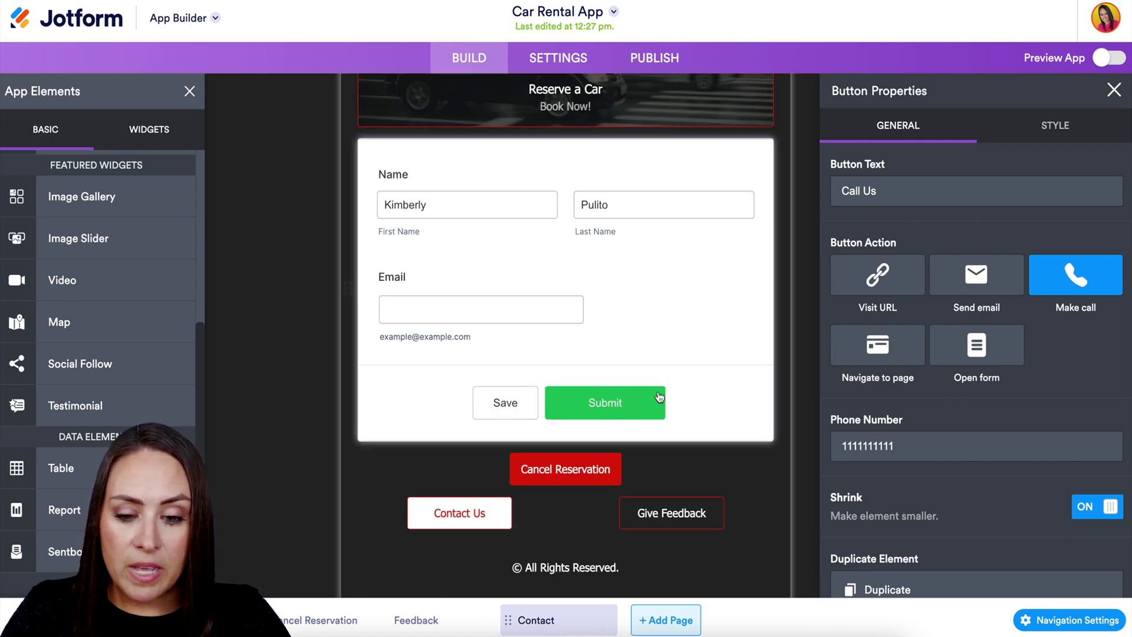
pyautogui.scroll(20, 660, 396)
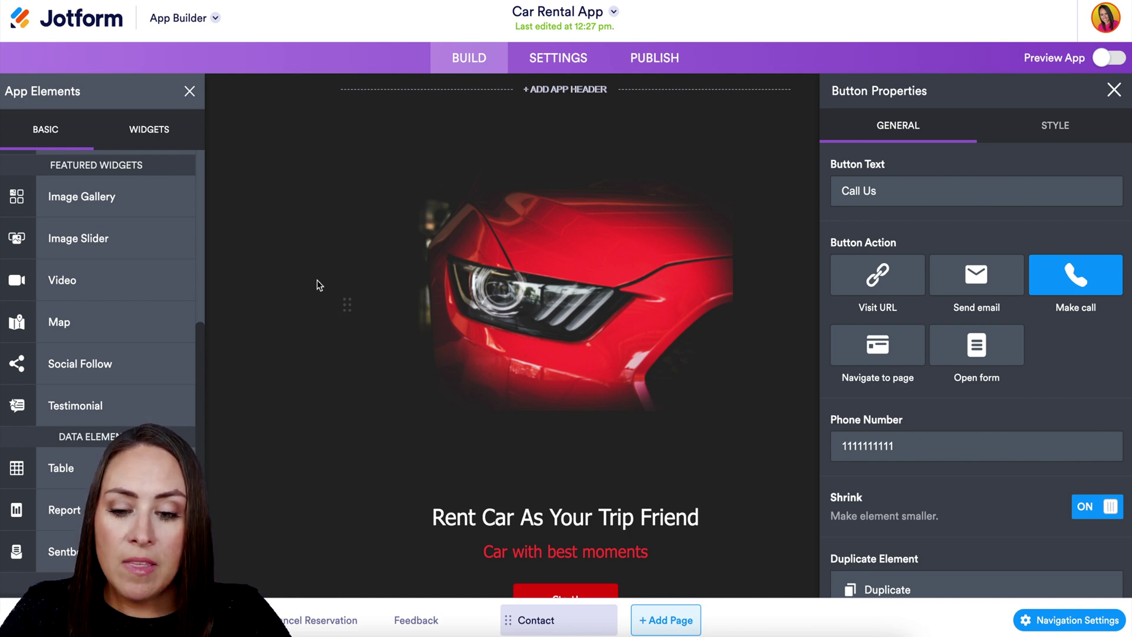
# - In App Designer, set the background gradient start colour to red #fc0808
pyautogui.click(287, 281)
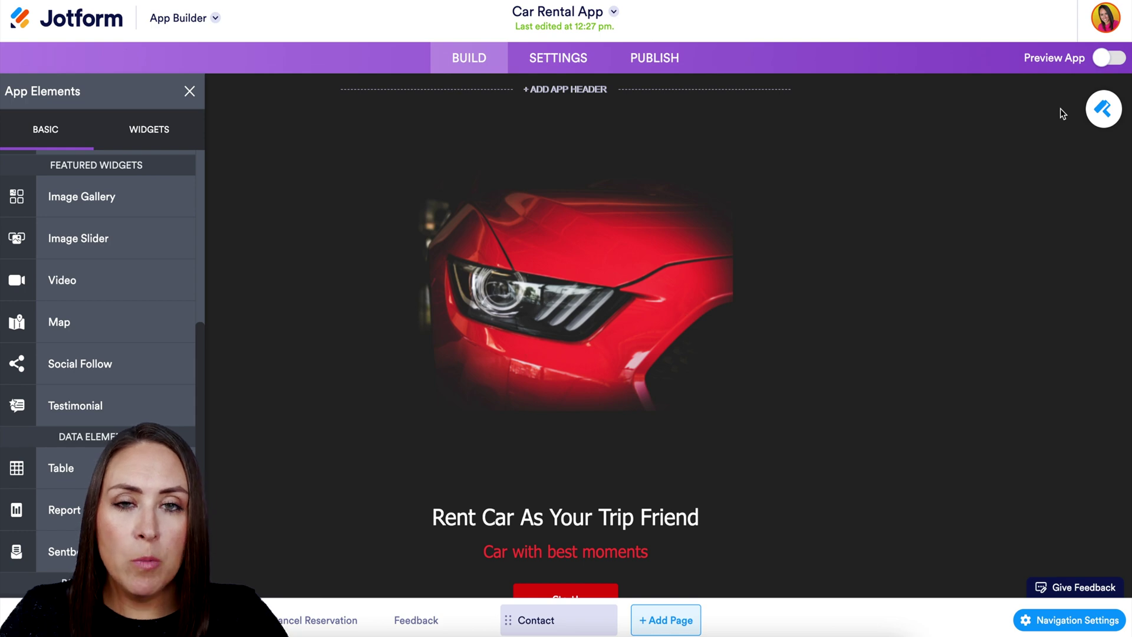
pyautogui.click(1103, 122)
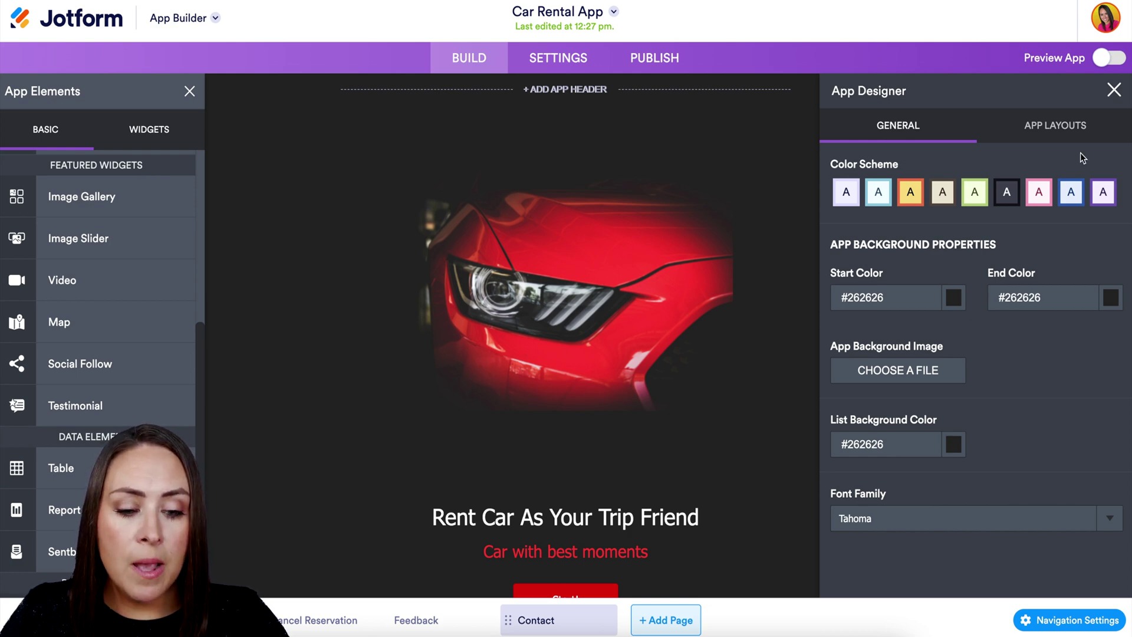
pyautogui.click(874, 298)
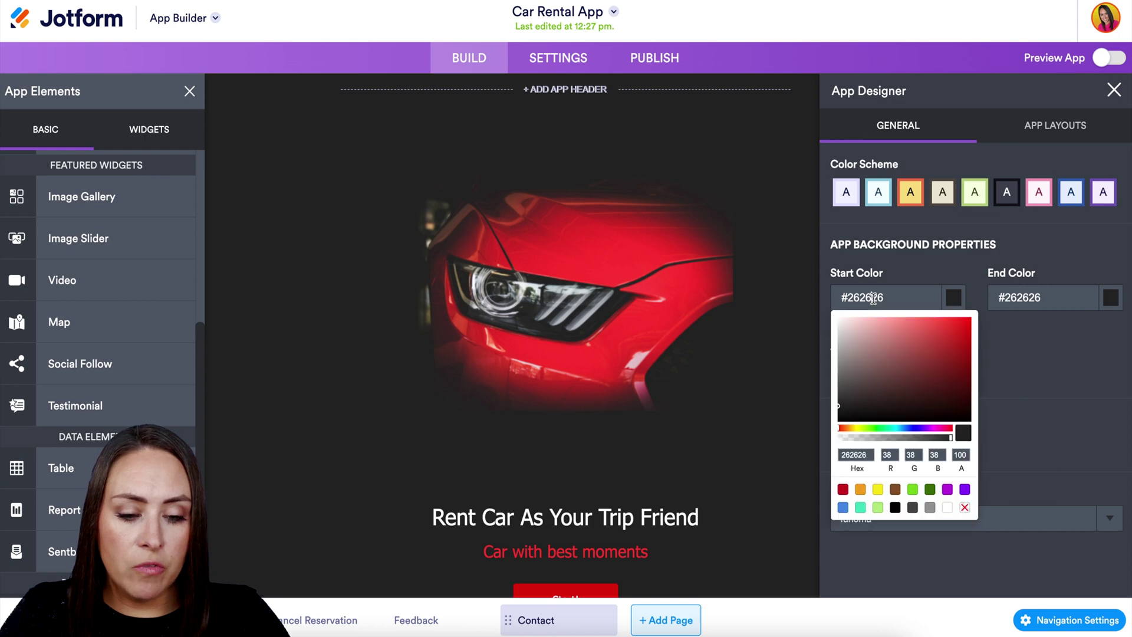
pyautogui.click(969, 321)
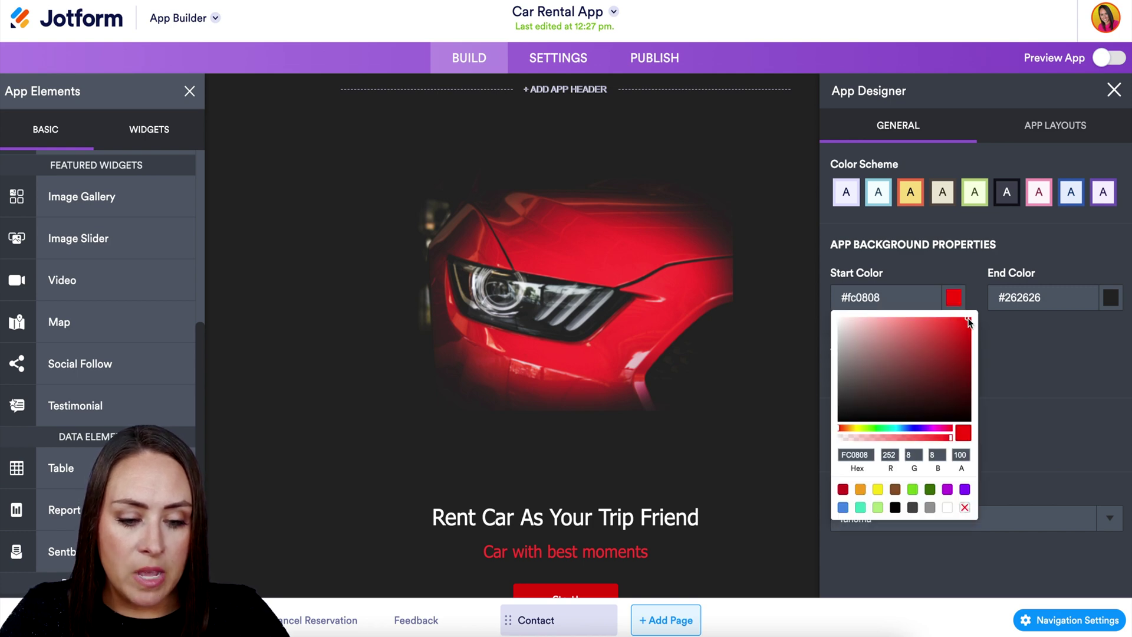
# - Set the gradient end colour to black #000000 and switch to the app Settings
pyautogui.click(1025, 300)
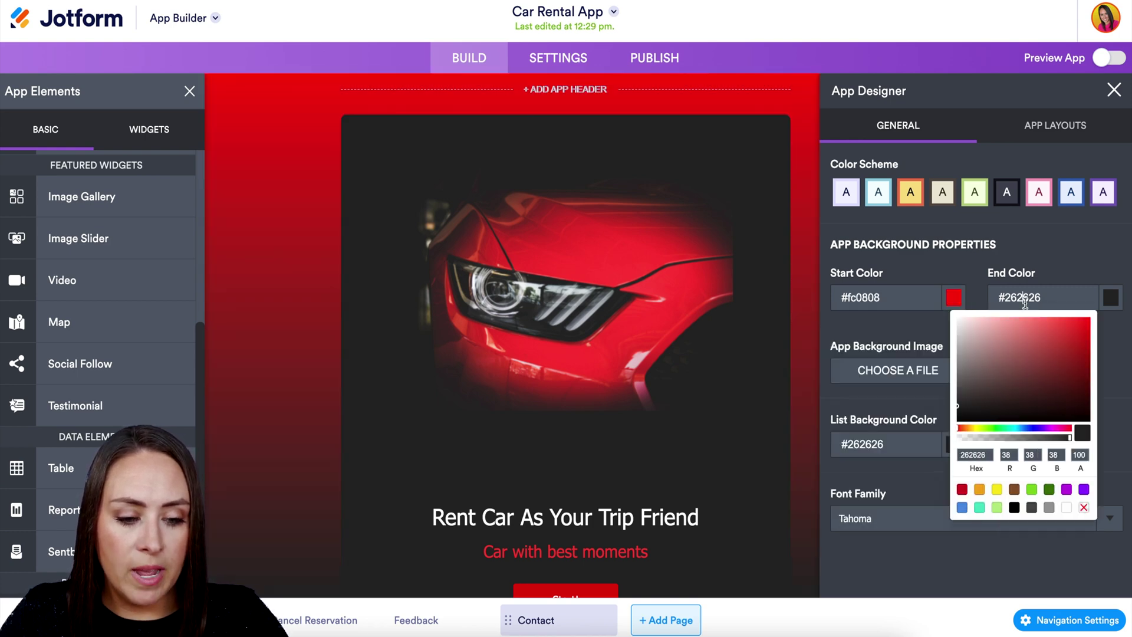
pyautogui.click(964, 417)
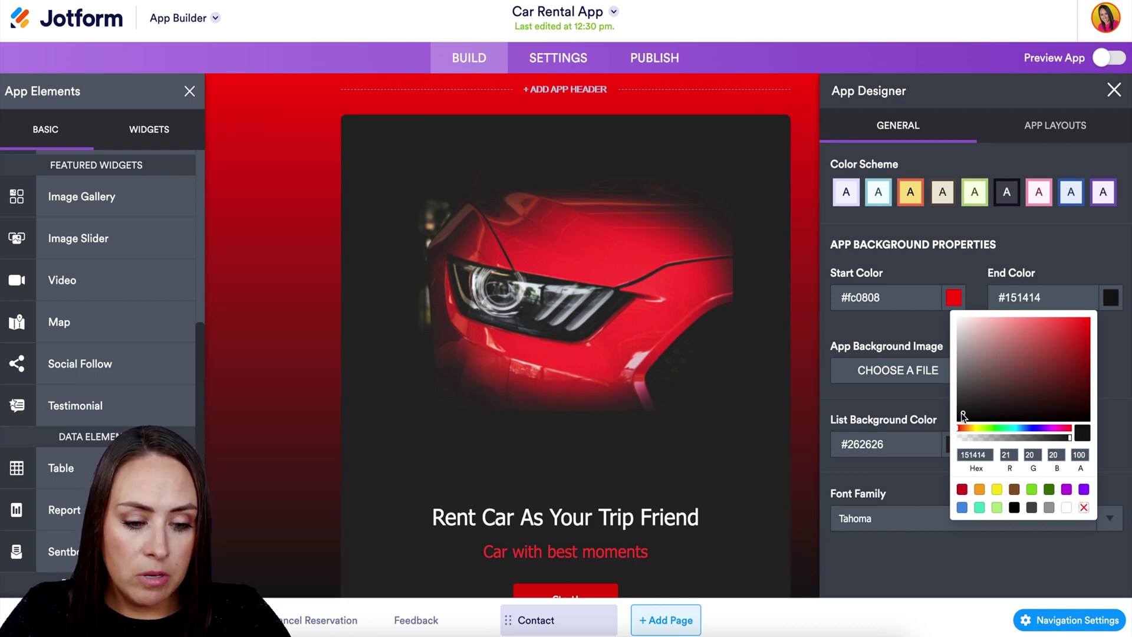
pyautogui.moveTo(963, 417); pyautogui.dragTo(959, 429)
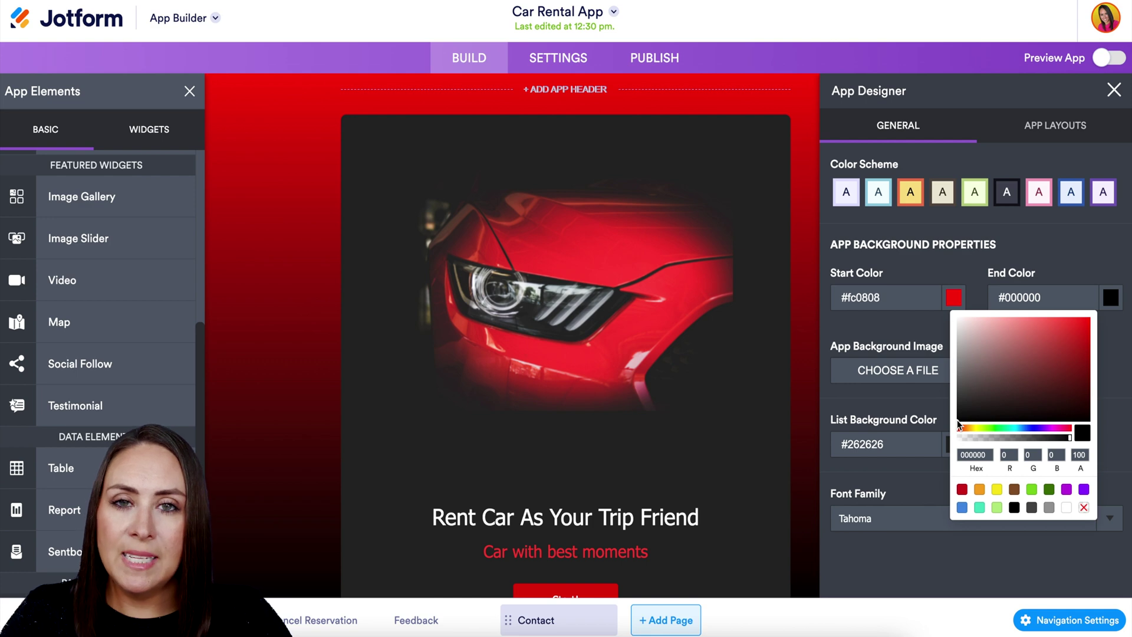
pyautogui.click(567, 63)
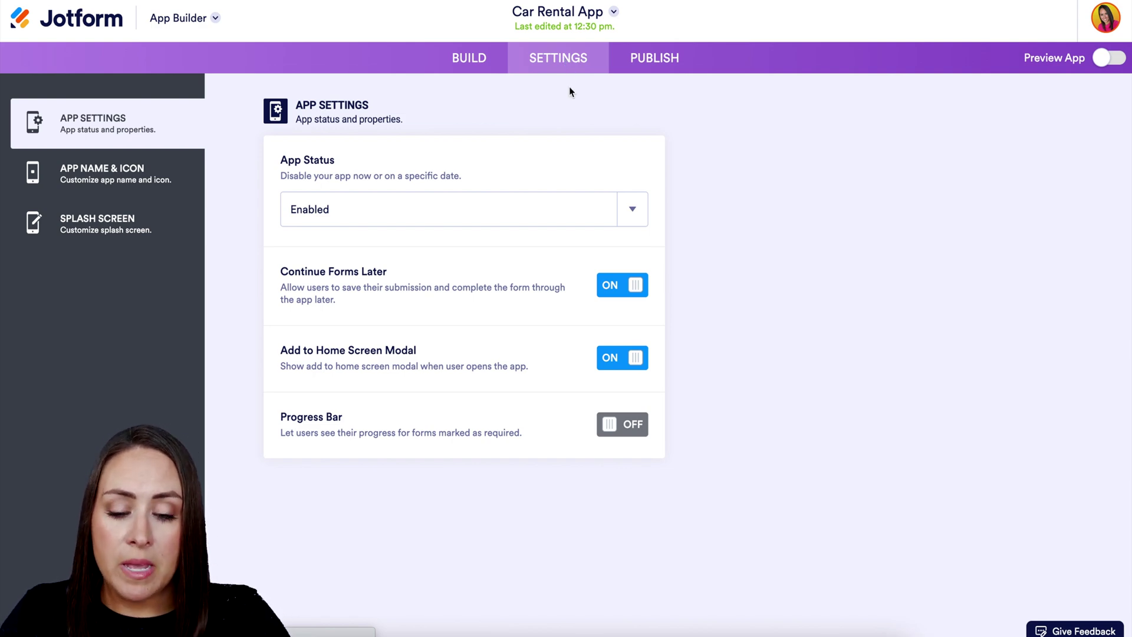
pyautogui.click(564, 218)
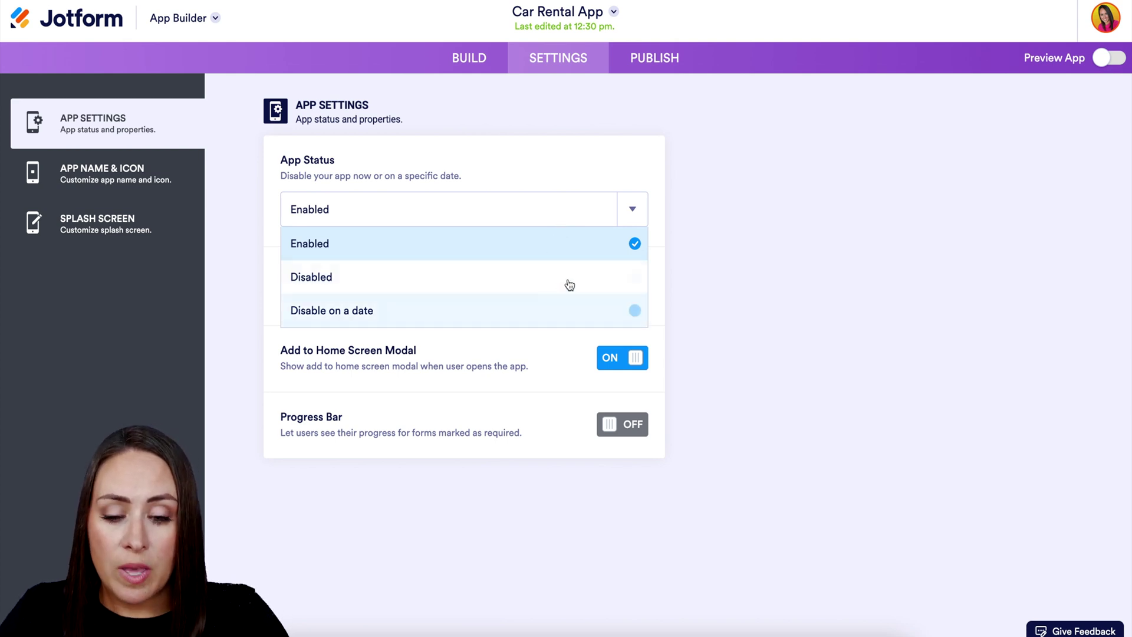
pyautogui.click(627, 217)
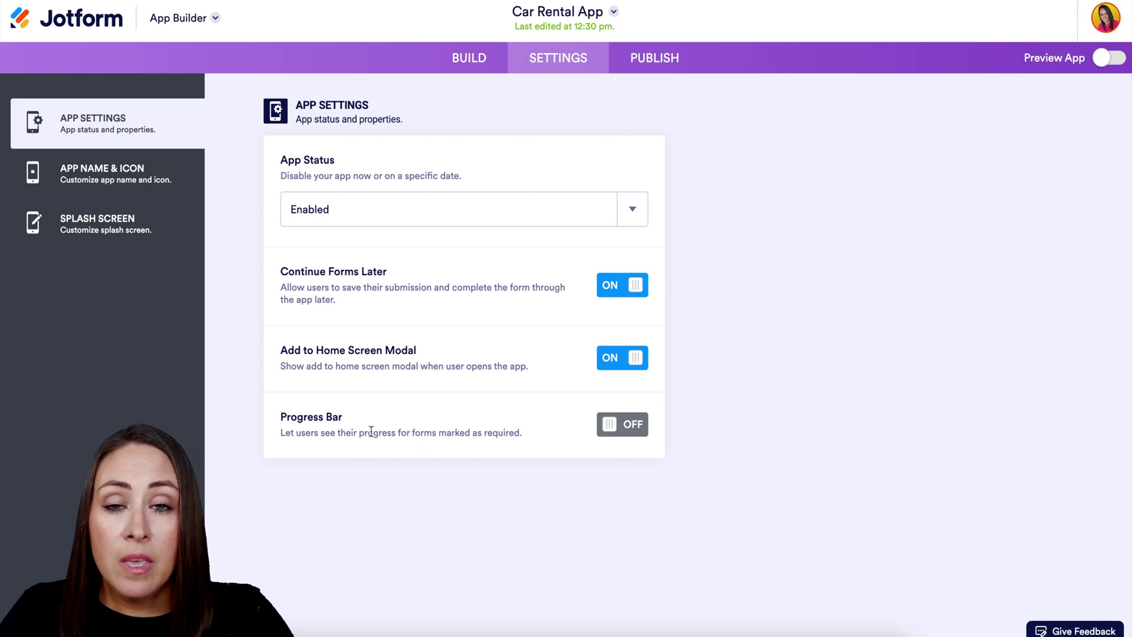
# - Review the icon options under App Name & Icon, keep the car photo, and open Splash Screen
pyautogui.click(117, 179)
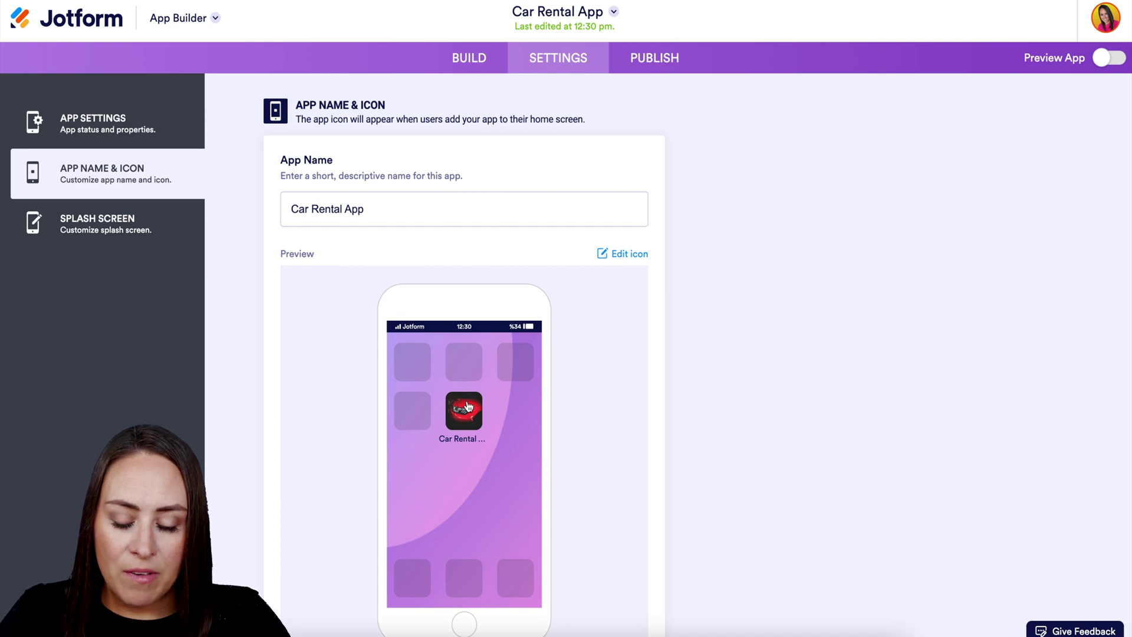
pyautogui.click(626, 260)
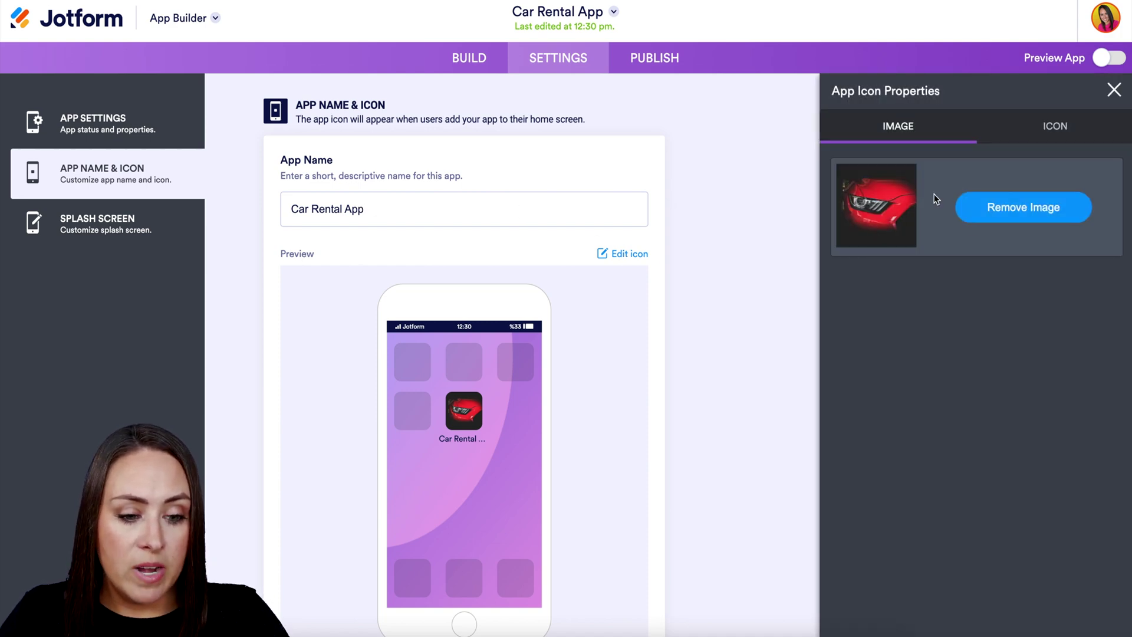
pyautogui.click(1049, 127)
pyautogui.scroll(-2, 1050, 476)
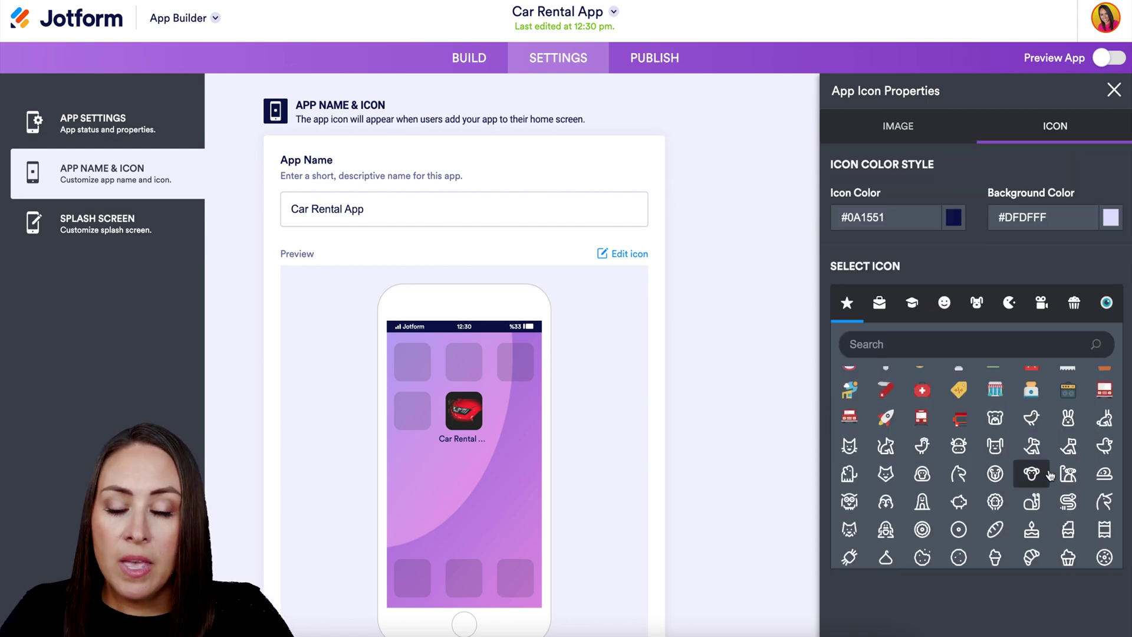
pyautogui.click(1115, 92)
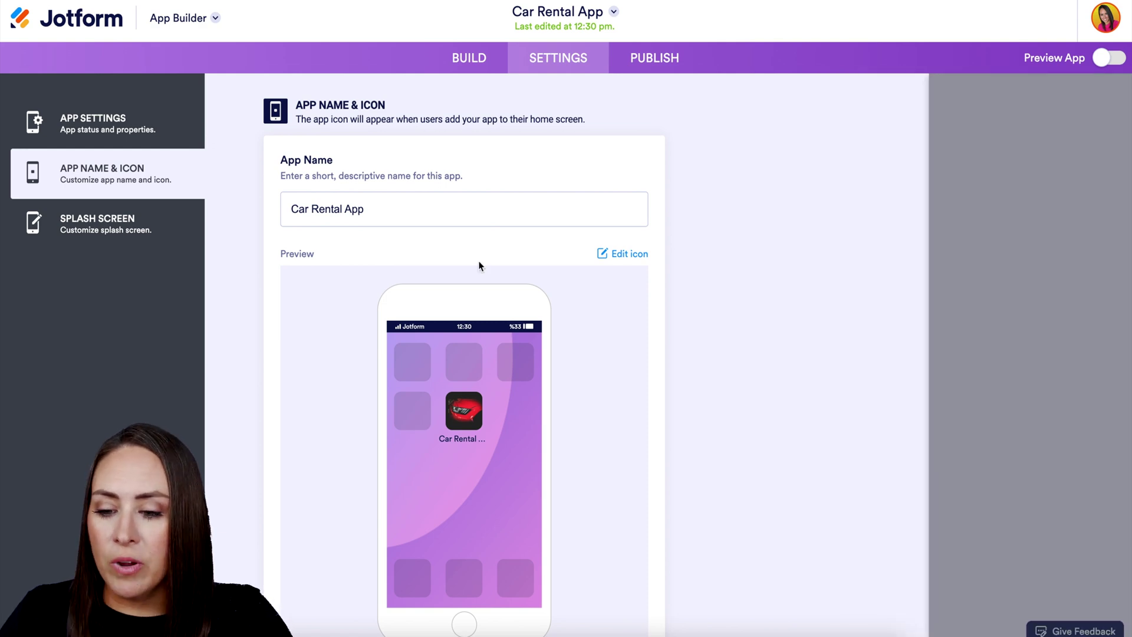
pyautogui.click(95, 232)
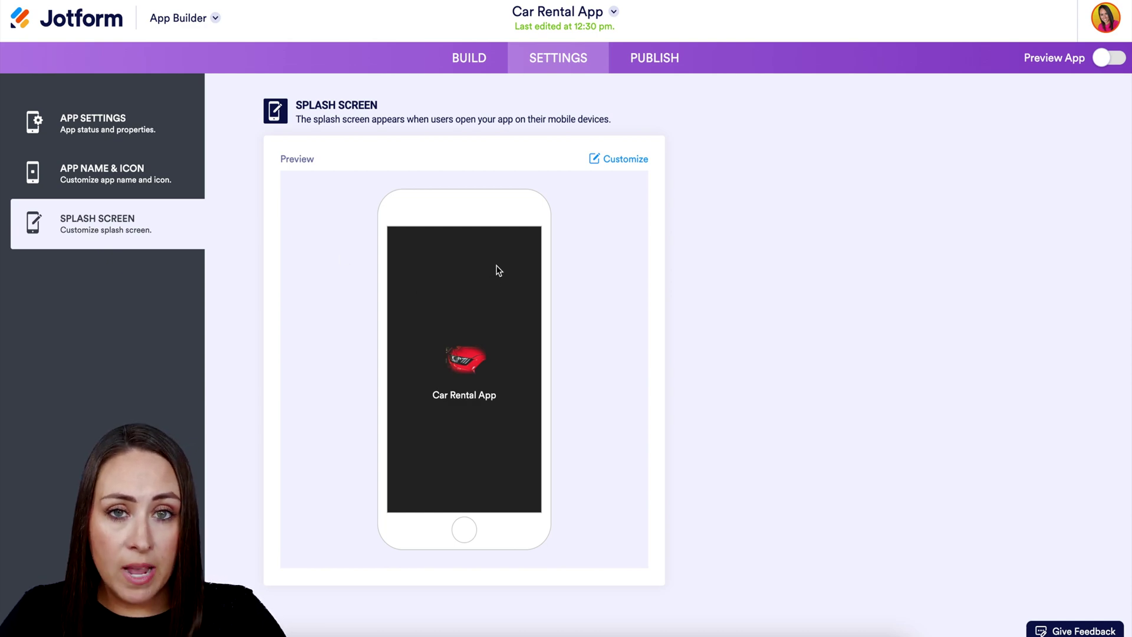
# - Make the splash screen background #ff0000, then launch the published app in a new tab
pyautogui.click(629, 161)
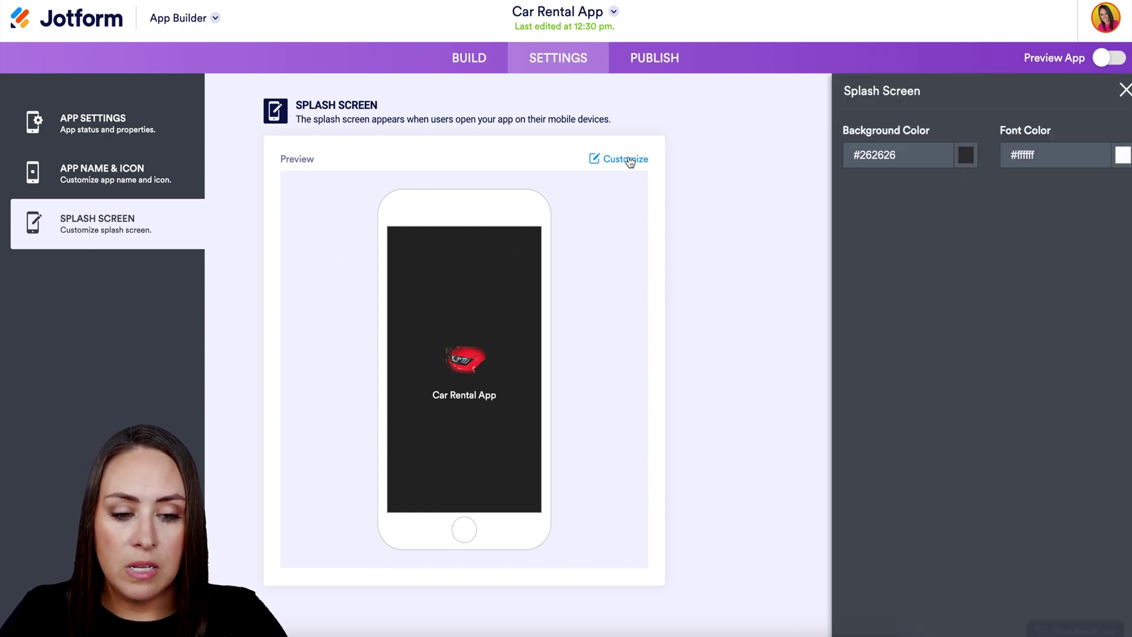
pyautogui.click(870, 155)
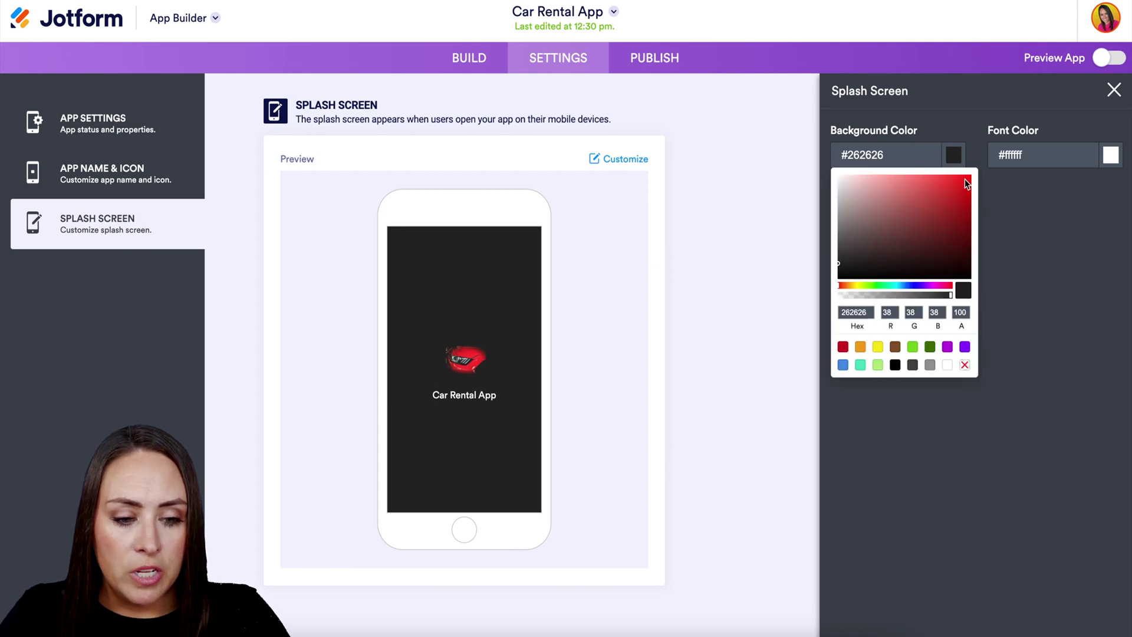
pyautogui.moveTo(965, 179); pyautogui.dragTo(976, 177)
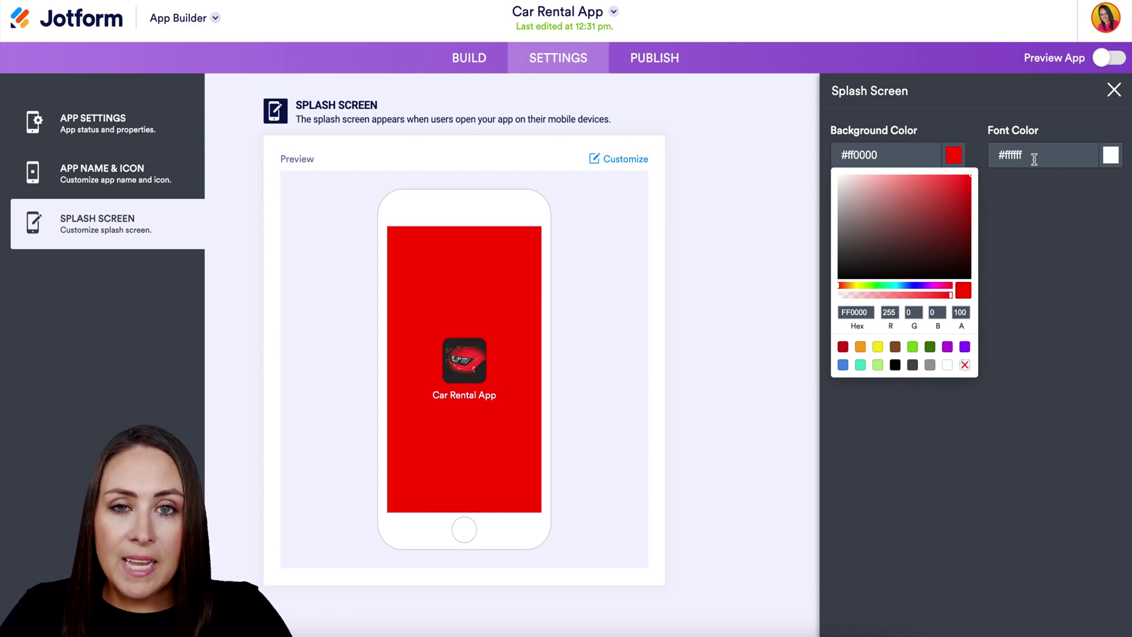
pyautogui.click(652, 56)
pyautogui.click(589, 246)
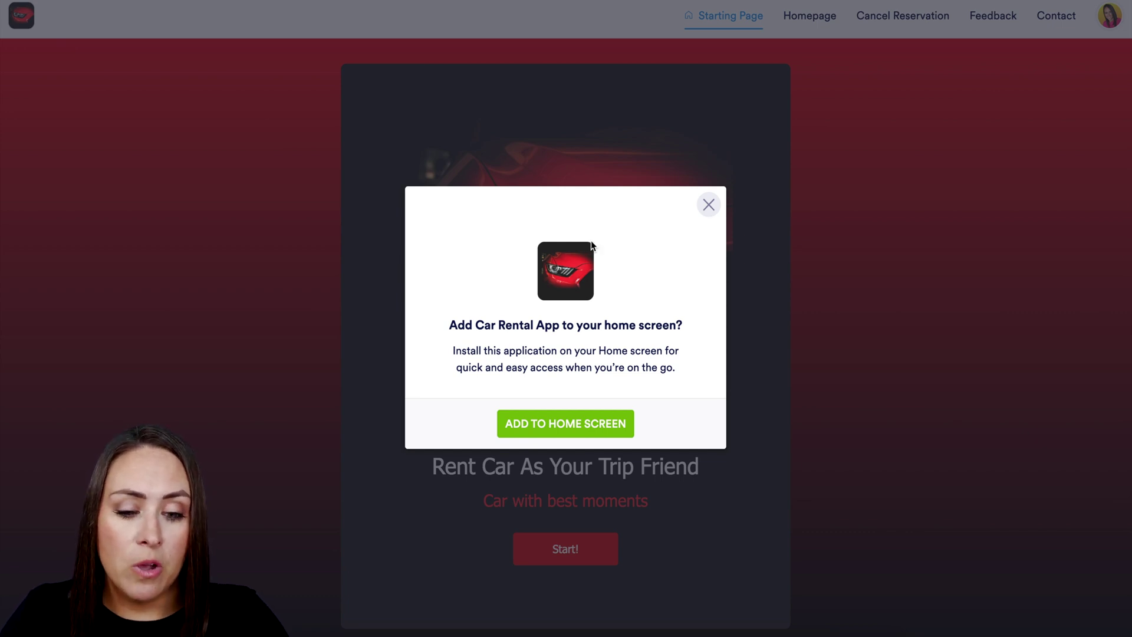
# - Close the home-screen prompt, start the app, and advance the offers carousel to 30% OFF
pyautogui.click(710, 205)
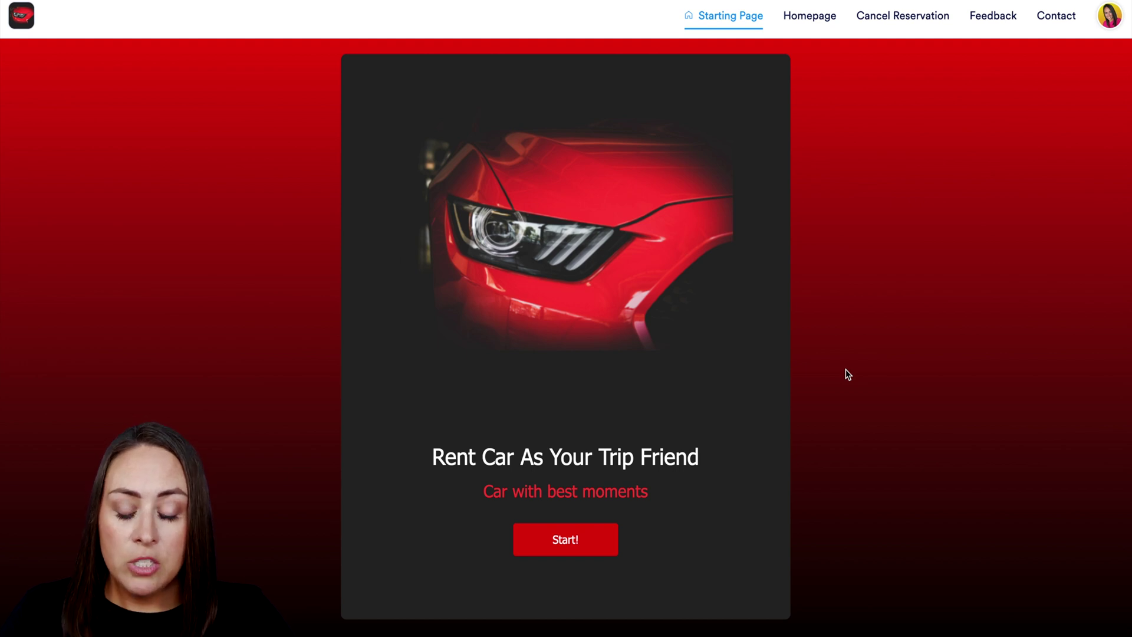
pyautogui.click(555, 544)
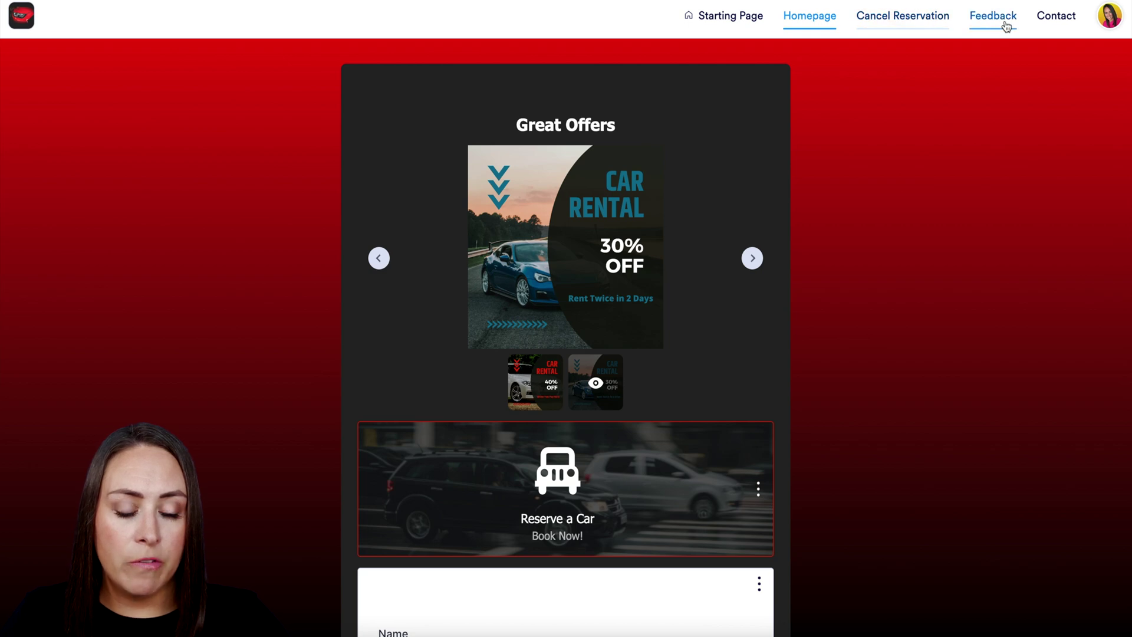
pyautogui.click(751, 258)
pyautogui.scroll(-3, 733, 308)
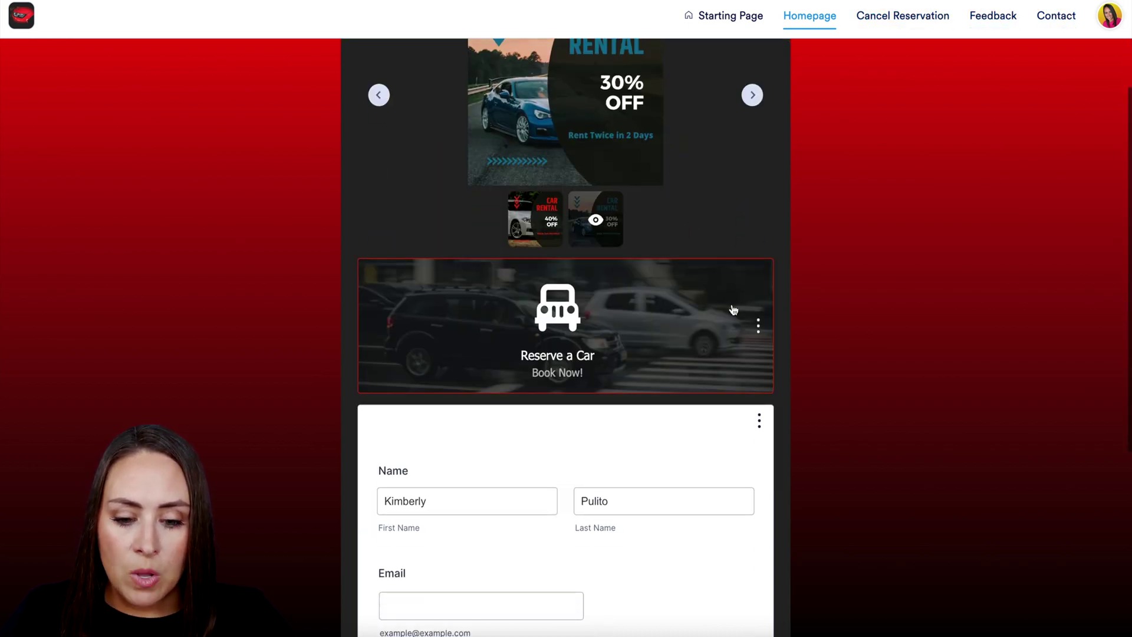
# - View the Reserve a Car form, then return to the Homepage
pyautogui.click(602, 332)
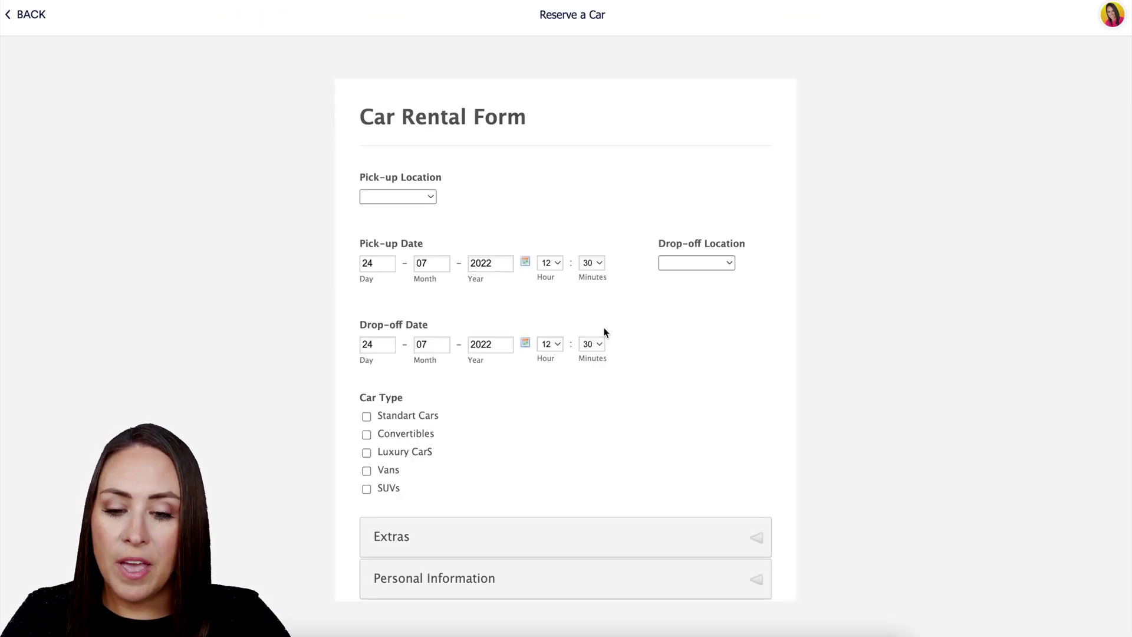
pyautogui.click(30, 15)
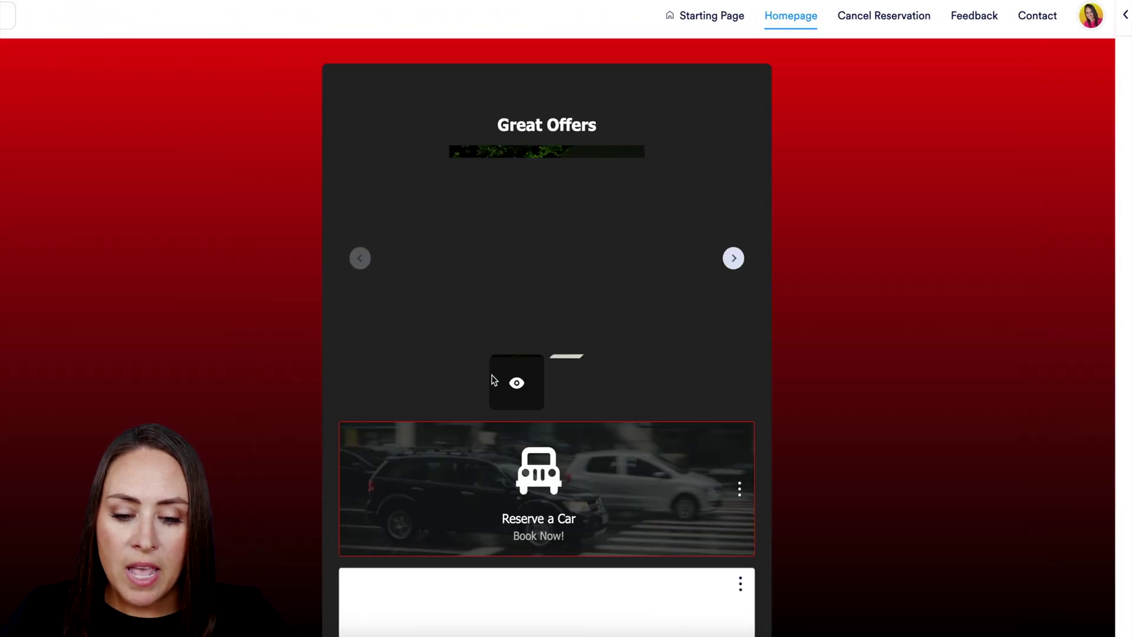
pyautogui.scroll(-7, 531, 369)
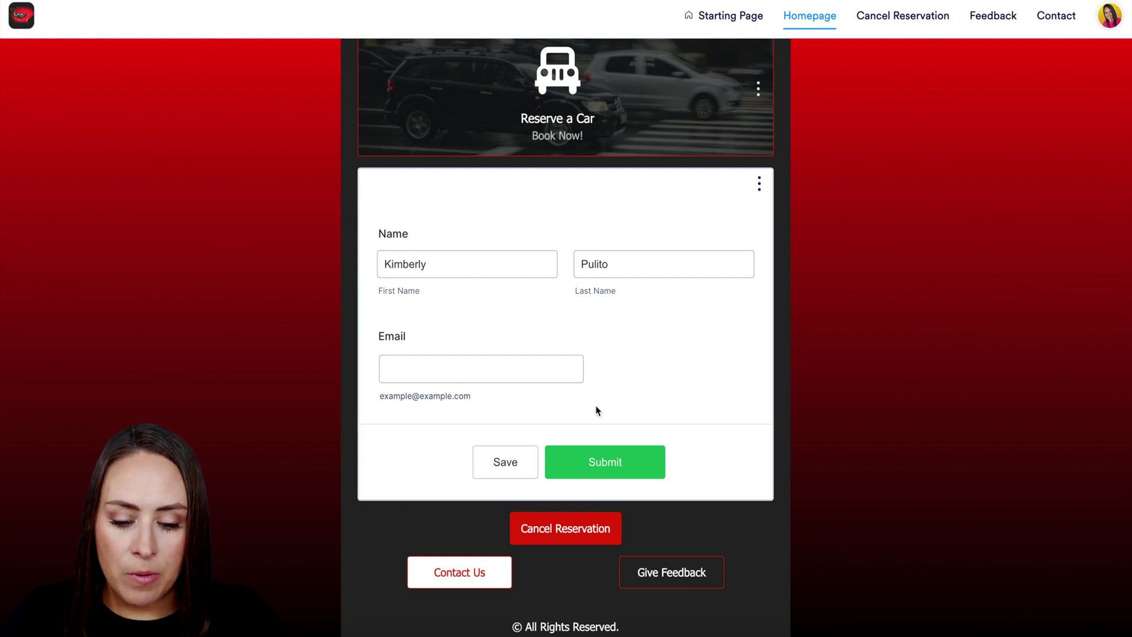
# - Visit the Cancel Reservation, Contact and Feedback pages in turn
pyautogui.click(556, 535)
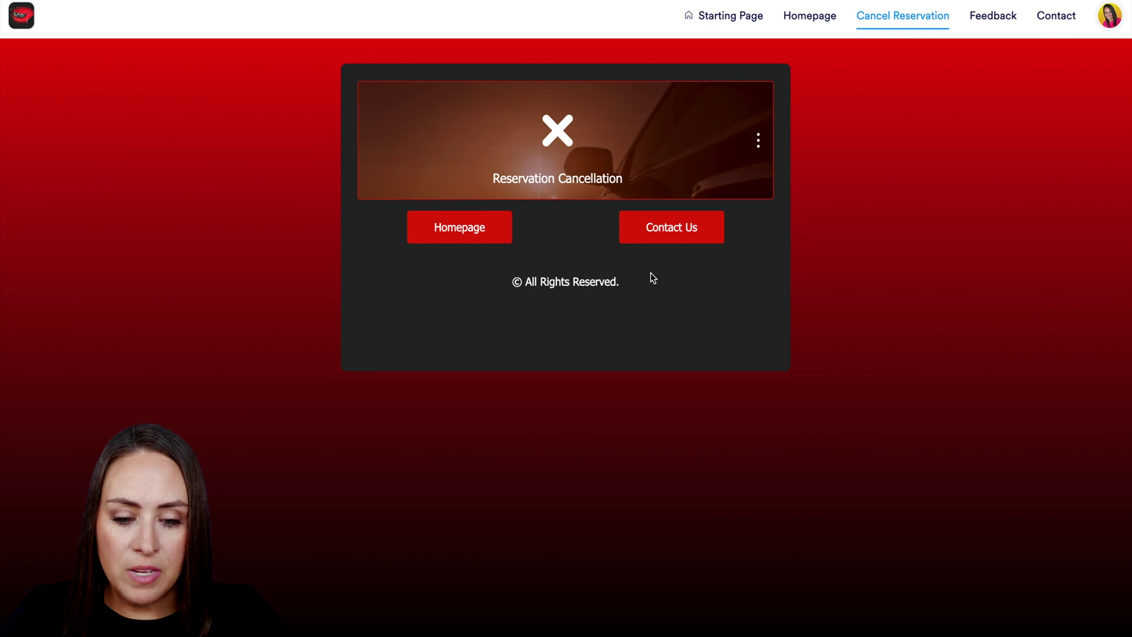
pyautogui.click(654, 231)
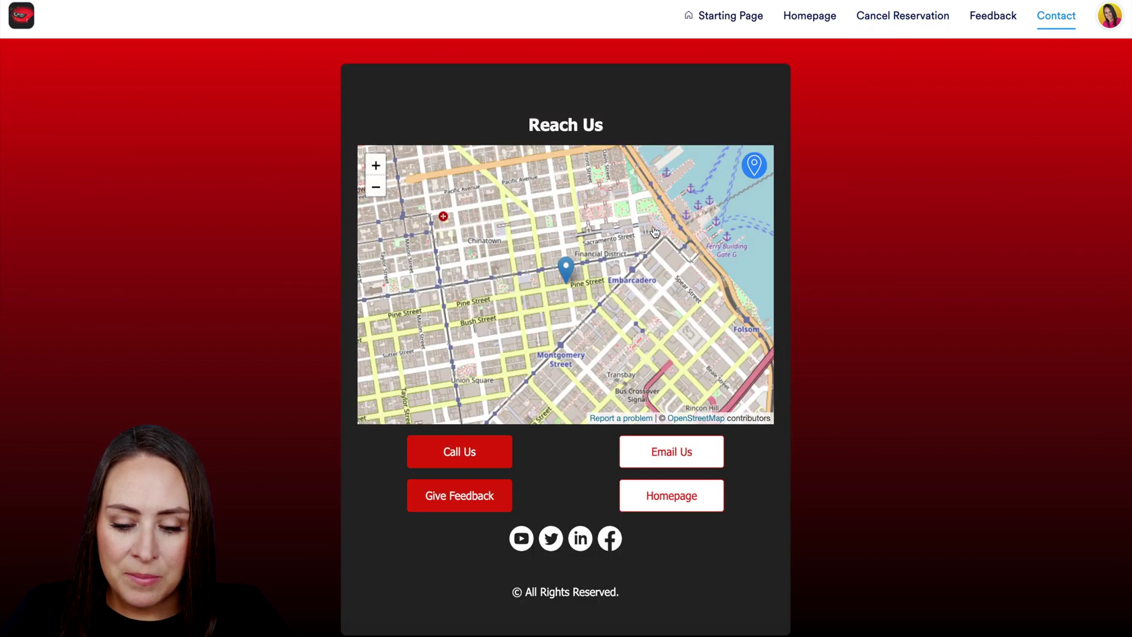
pyautogui.click(469, 492)
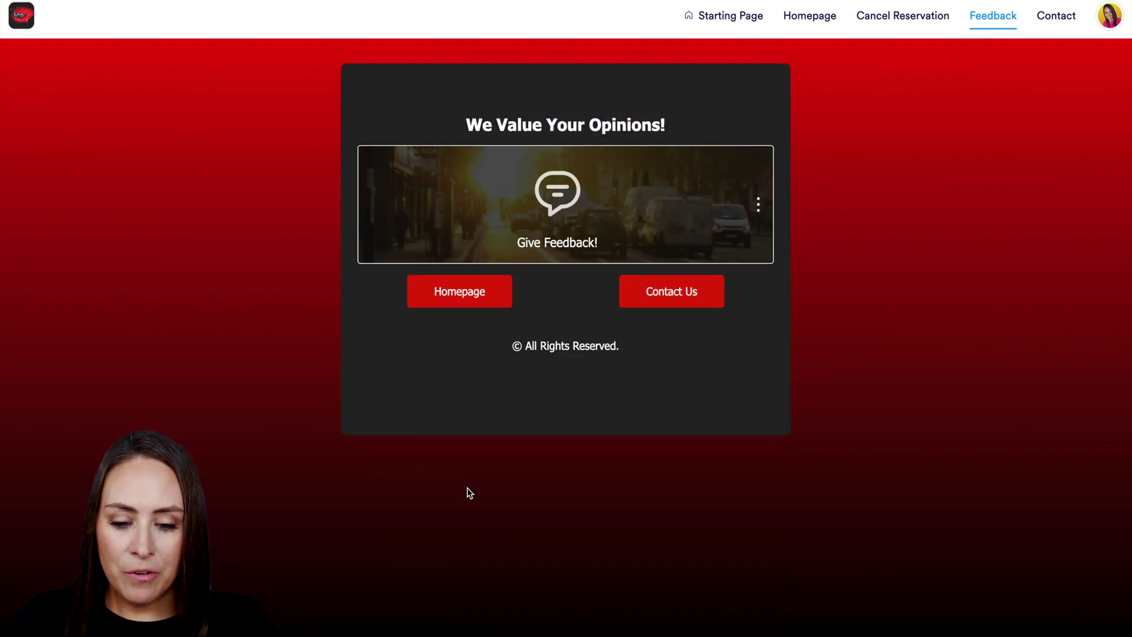